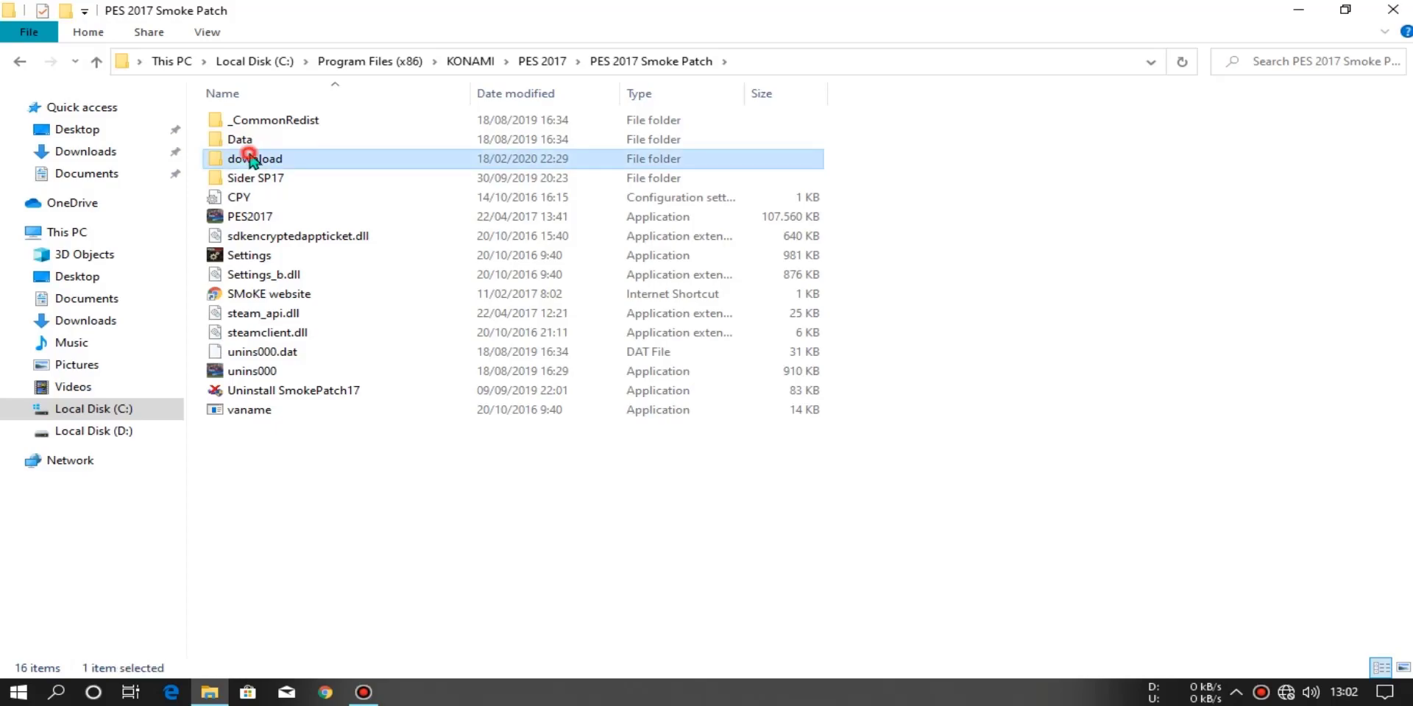
# Arrange the download folder window so the desktop stays accessible, and place RP Facepack V2.cpk in a free area of the desktop.
pyautogui.click(1335, 9)
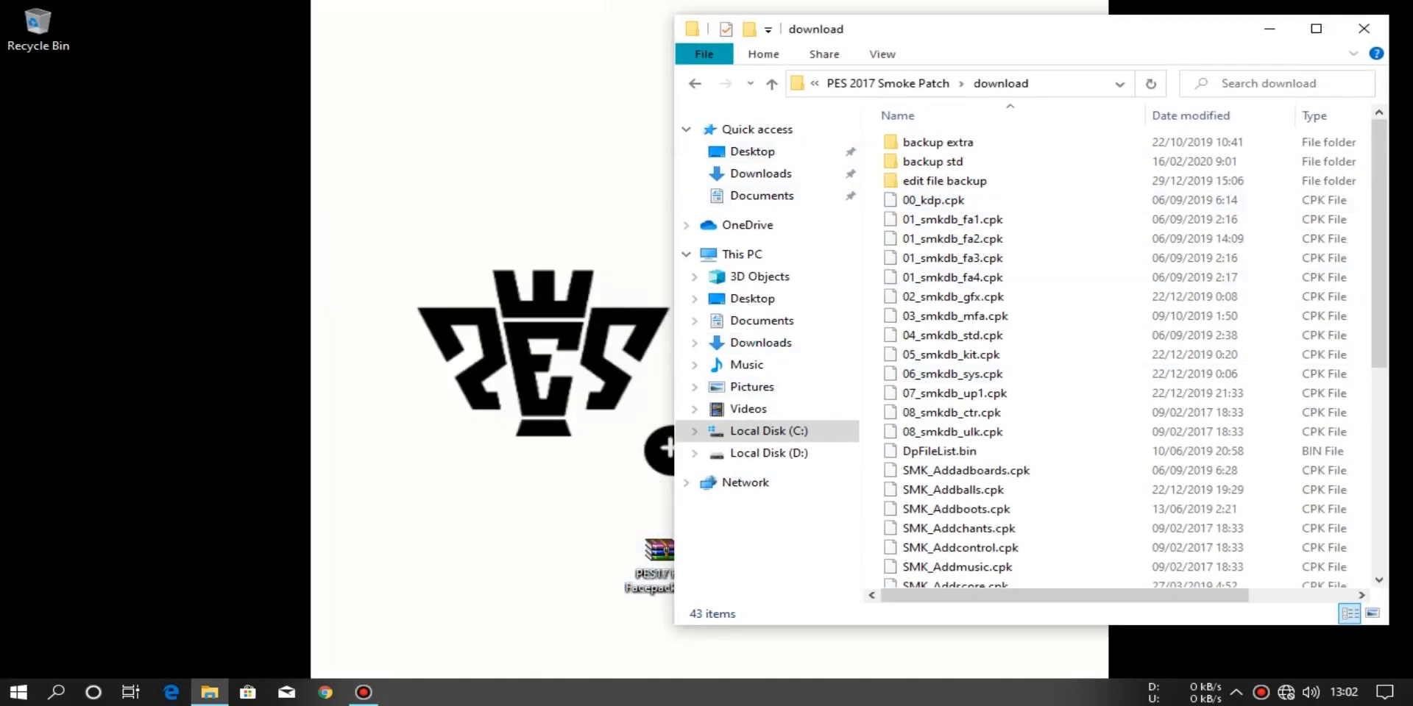
pyautogui.moveTo(1226, 33); pyautogui.dragTo(561, 70)
pyautogui.moveTo(739, 552); pyautogui.dragTo(272, 25)
pyautogui.moveTo(317, 74); pyautogui.dragTo(968, 48)
pyautogui.click(298, 49)
pyautogui.moveTo(298, 49); pyautogui.dragTo(213, 552)
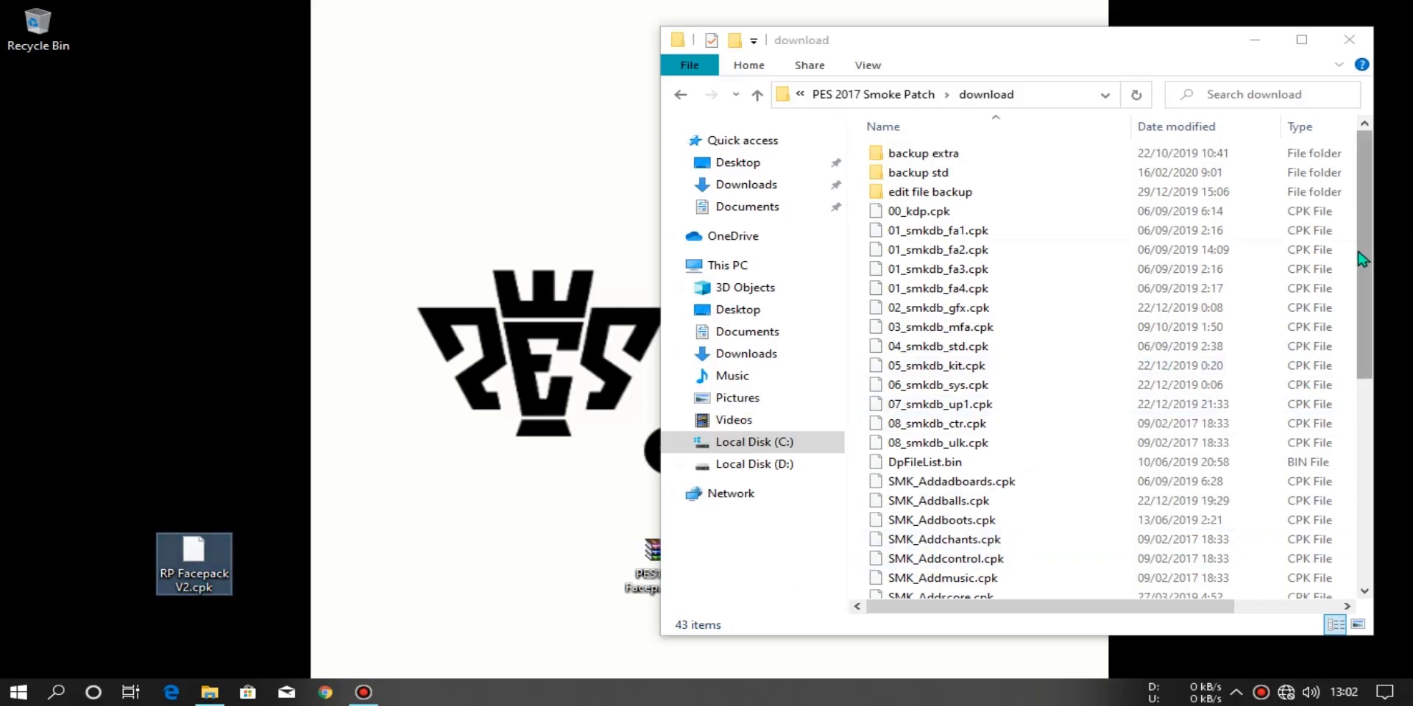
# Check the sizes of the SMK_Extra cpk files in the download folder, from SMK_Extra4 through SMK_Extra16.
pyautogui.moveTo(1362, 259); pyautogui.dragTo(1360, 433)
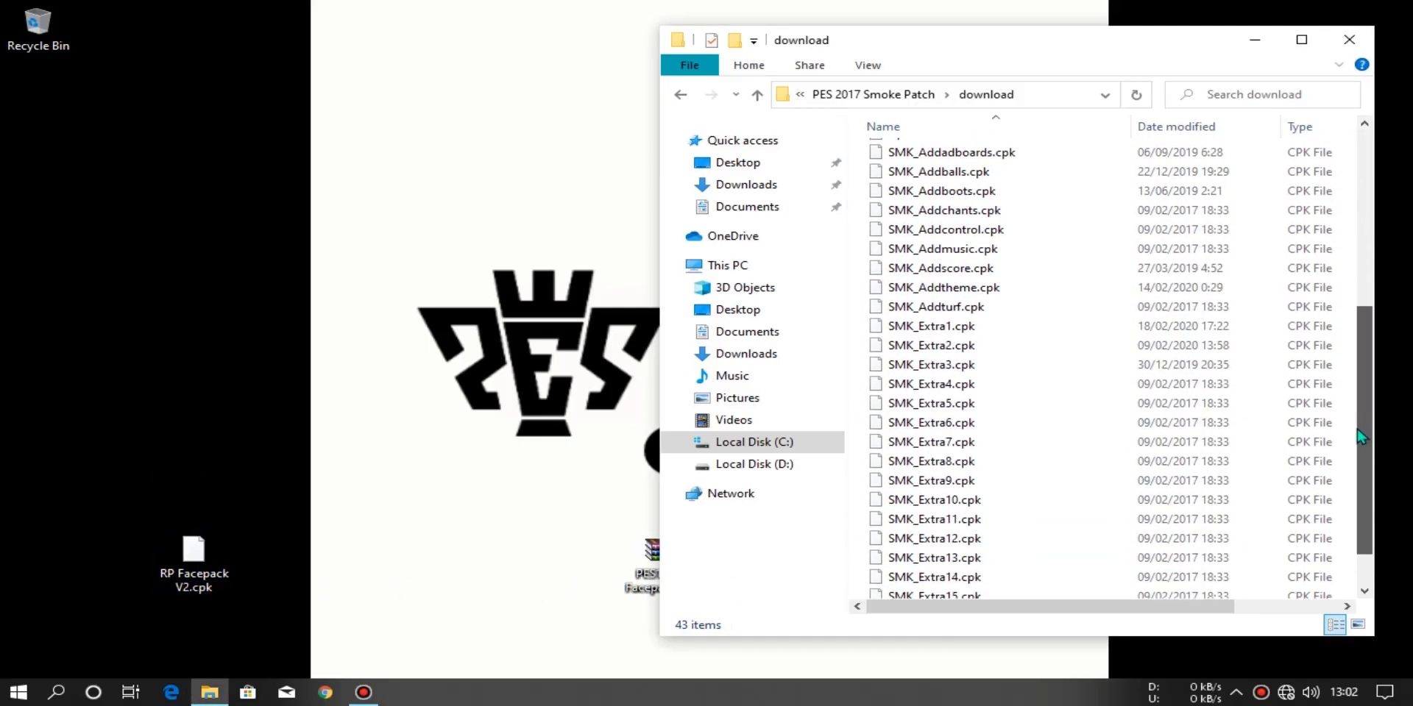
pyautogui.click(961, 328)
pyautogui.click(962, 365)
pyautogui.click(960, 384)
pyautogui.click(1005, 608)
pyautogui.moveTo(1040, 616); pyautogui.dragTo(1135, 609)
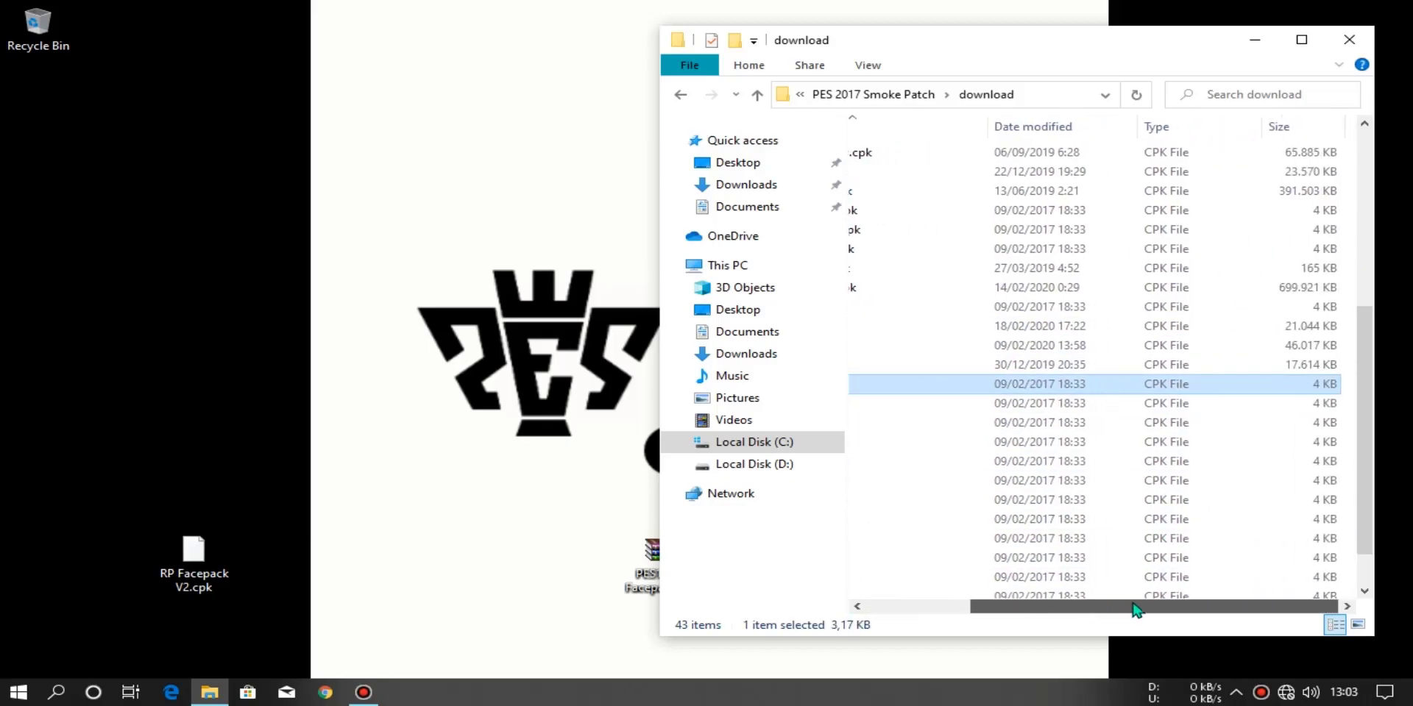
pyautogui.click(1317, 404)
pyautogui.click(1317, 422)
pyautogui.click(1317, 442)
pyautogui.click(1317, 462)
pyautogui.click(1318, 481)
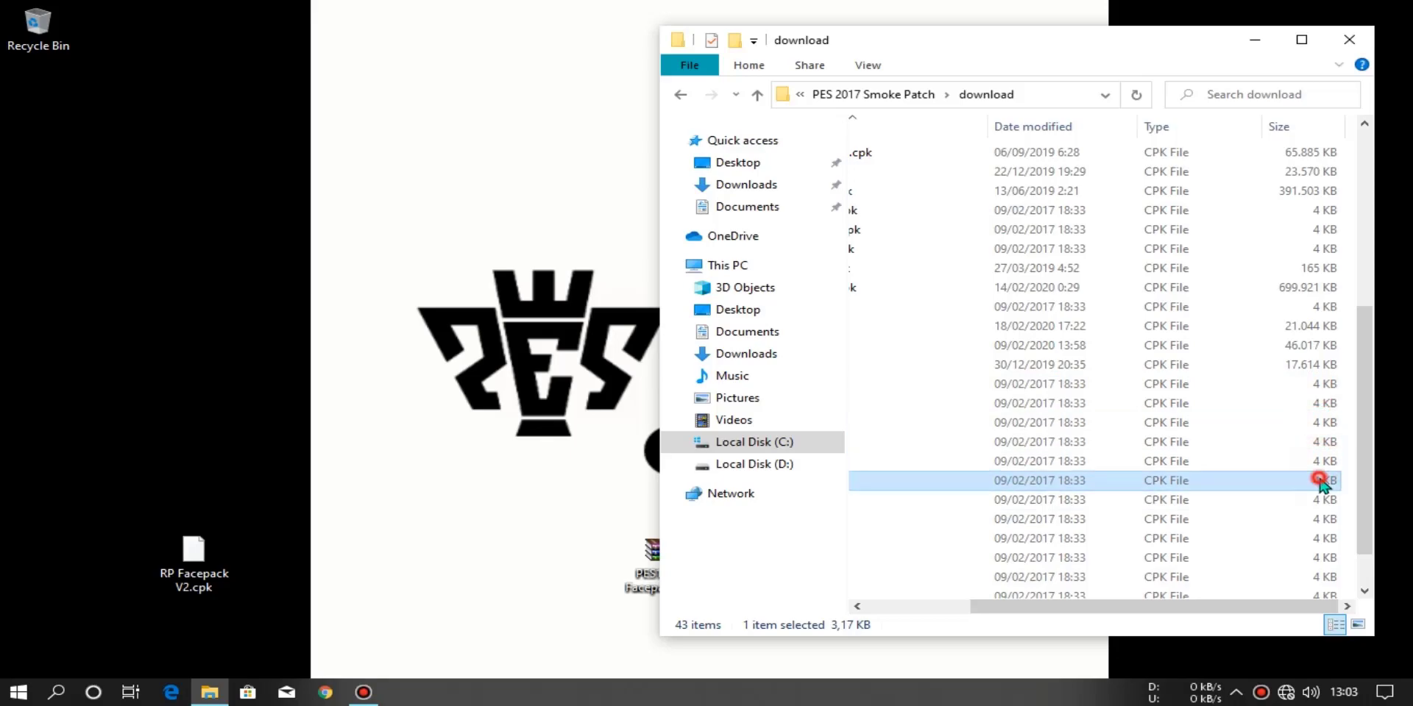
pyautogui.click(1318, 499)
pyautogui.click(1318, 518)
pyautogui.moveTo(1366, 497); pyautogui.dragTo(1366, 524)
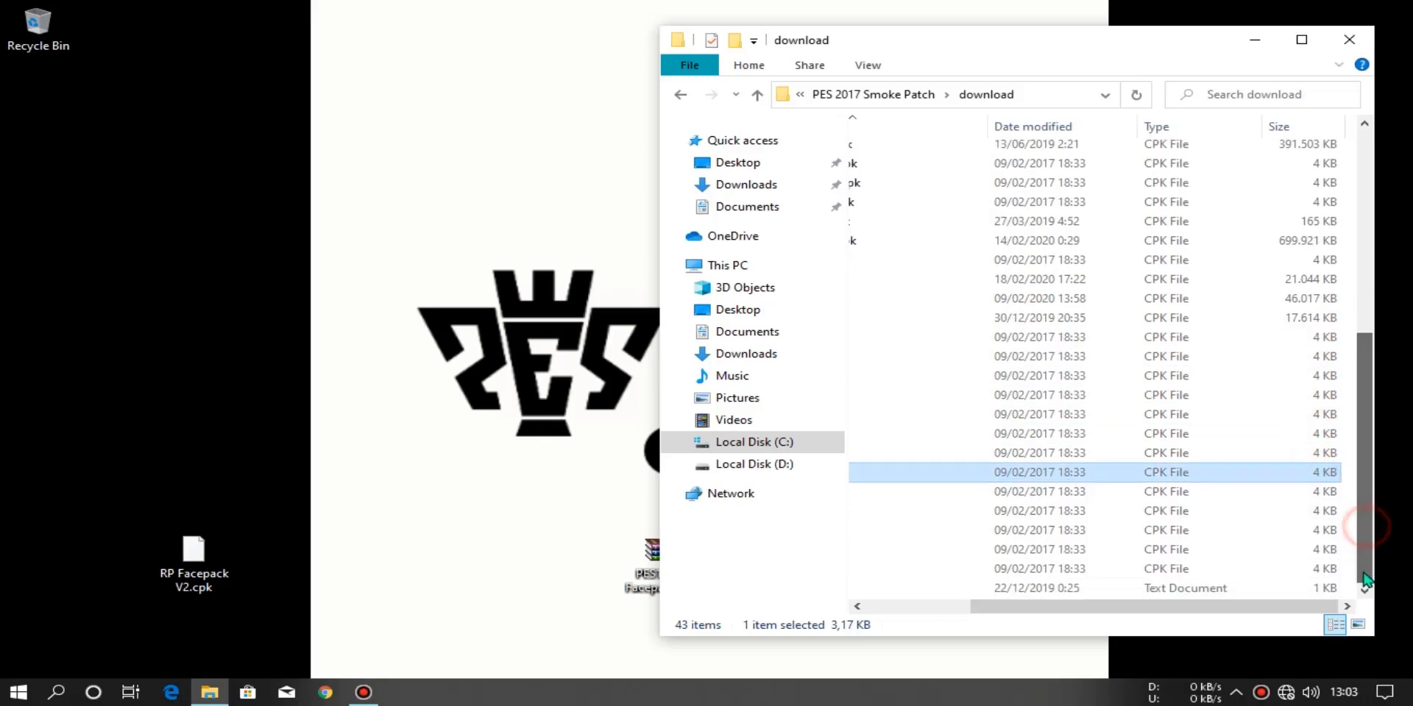
pyautogui.click(1324, 491)
pyautogui.click(1327, 511)
pyautogui.click(1327, 530)
pyautogui.click(1327, 549)
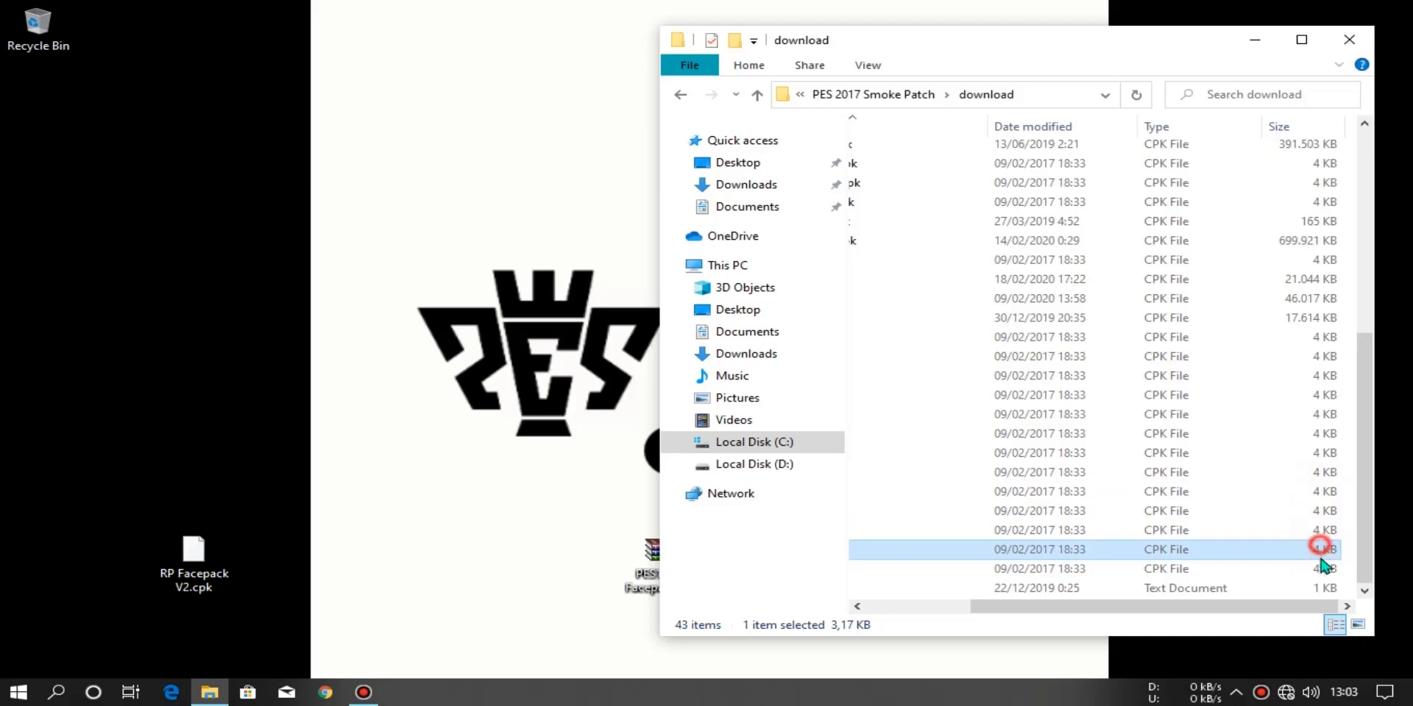
pyautogui.click(1326, 569)
pyautogui.moveTo(1268, 607); pyautogui.dragTo(1081, 588)
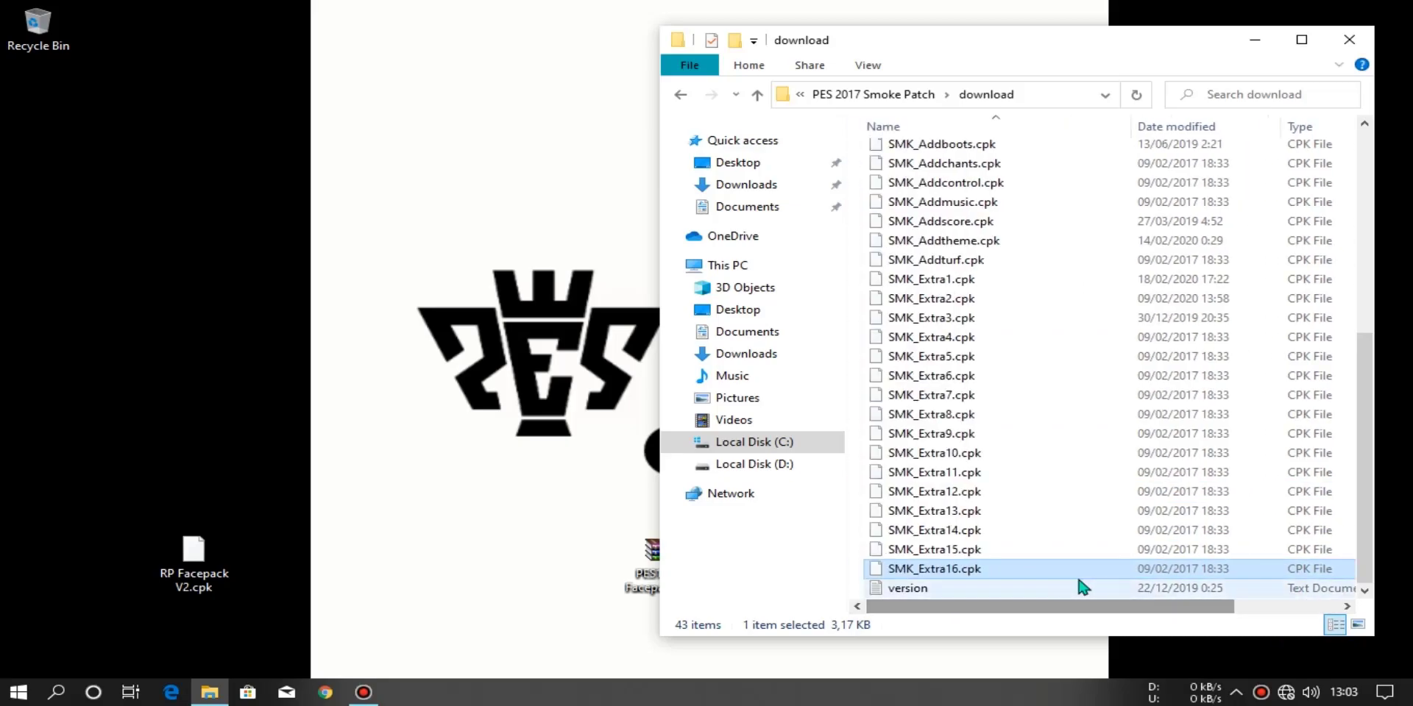
# Select SMK_Extra4 through SMK_Extra16 and compare their sizes with those of SMK_Extra1, SMK_Extra2 and SMK_Extra3.
pyautogui.moveTo(863, 329); pyautogui.dragTo(996, 577)
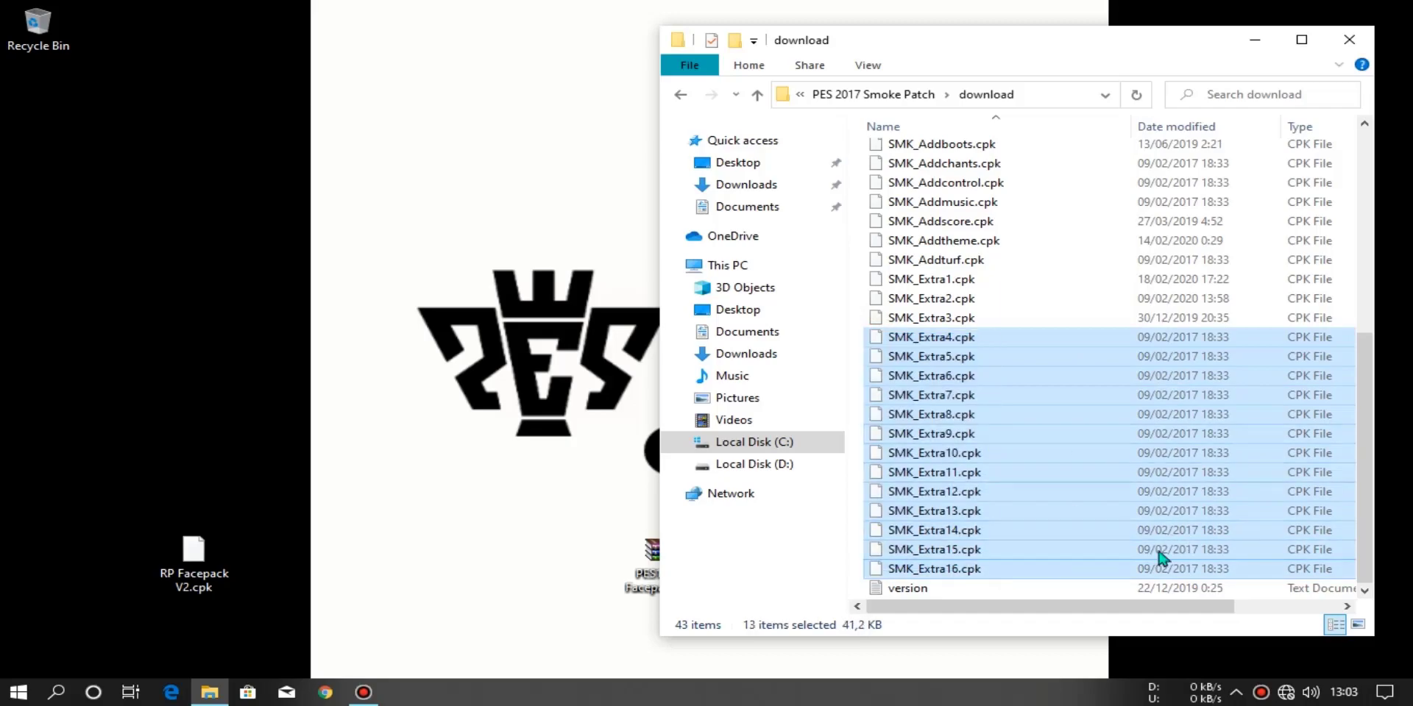
pyautogui.moveTo(1101, 607); pyautogui.dragTo(1207, 607)
pyautogui.click(1301, 356)
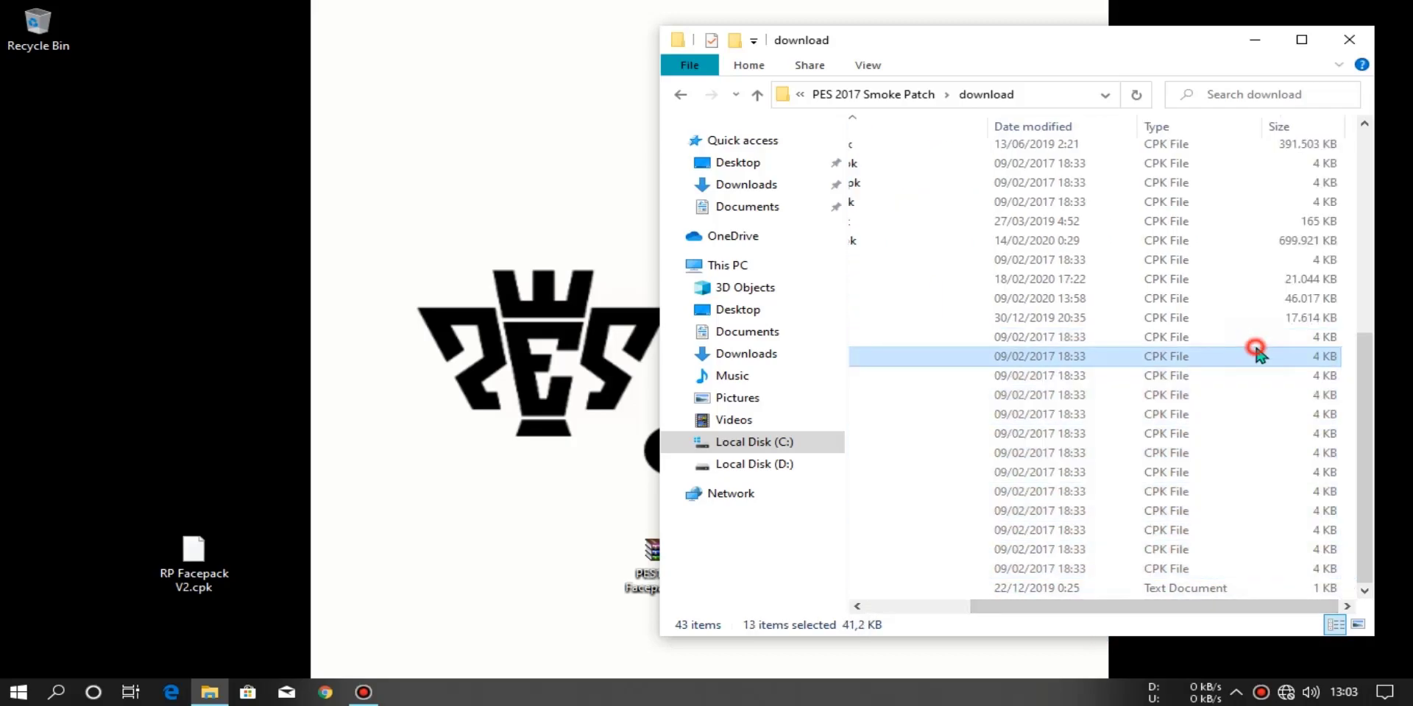
pyautogui.click(1301, 318)
pyautogui.click(1300, 298)
pyautogui.click(1299, 279)
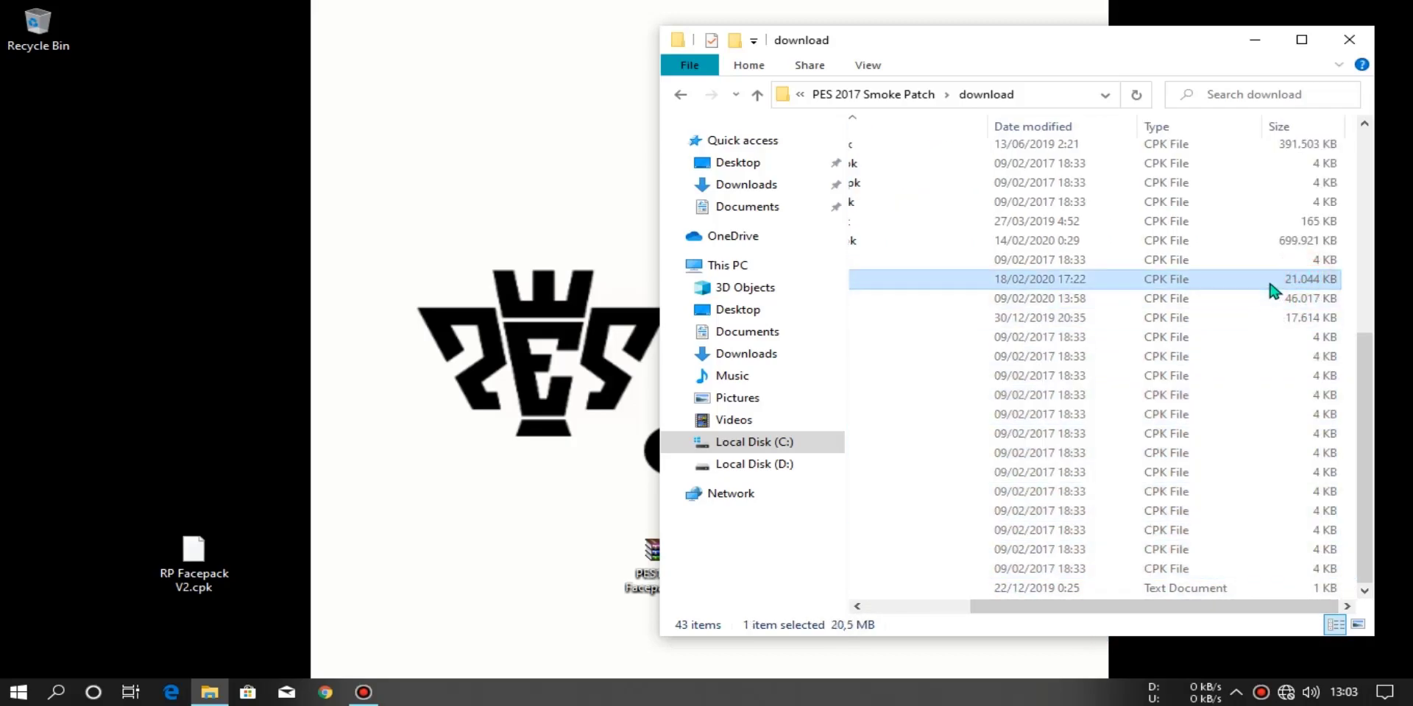
pyautogui.click(1150, 338)
# Move SMK_Extra4.cpk from the download folder to the desktop with administrator permission, placing it above RP Facepack V2.cpk.
pyautogui.moveTo(1030, 606); pyautogui.dragTo(926, 606)
pyautogui.click(941, 337)
pyautogui.moveTo(941, 337); pyautogui.dragTo(206, 336)
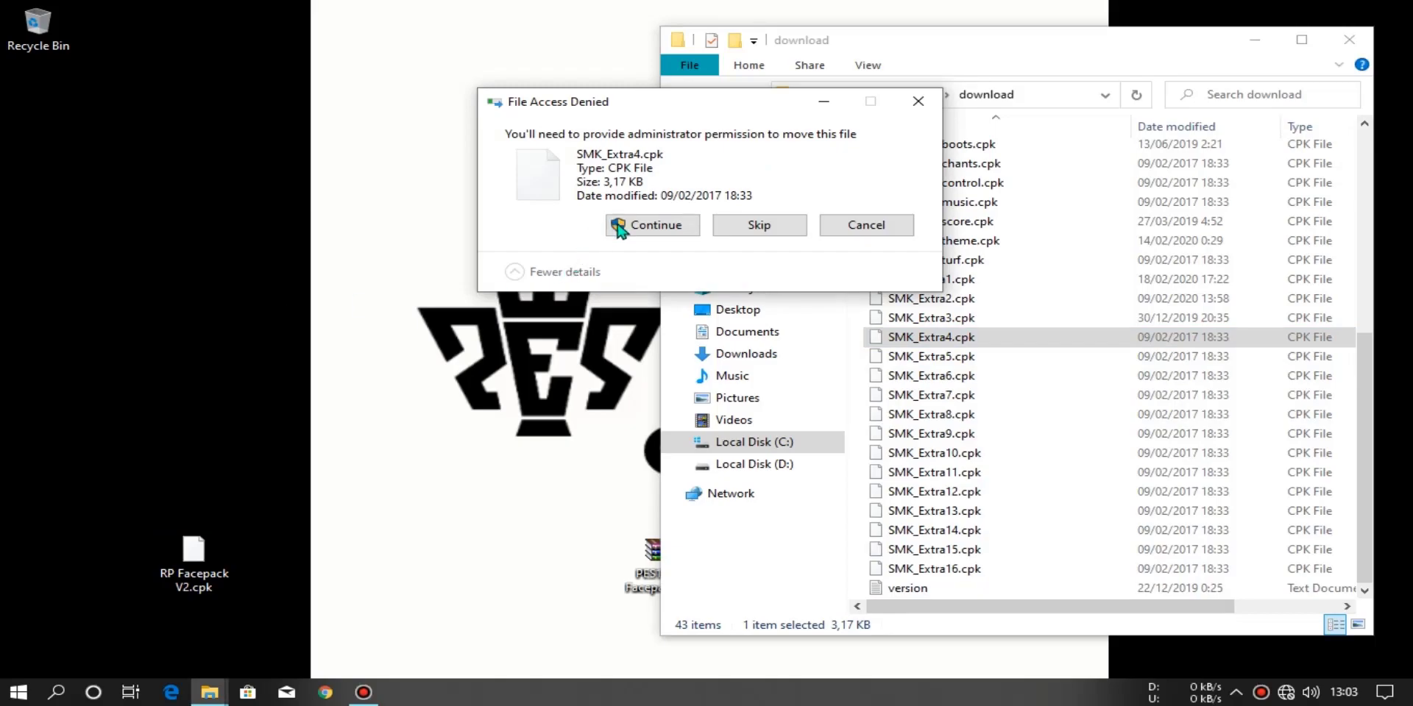
pyautogui.click(617, 227)
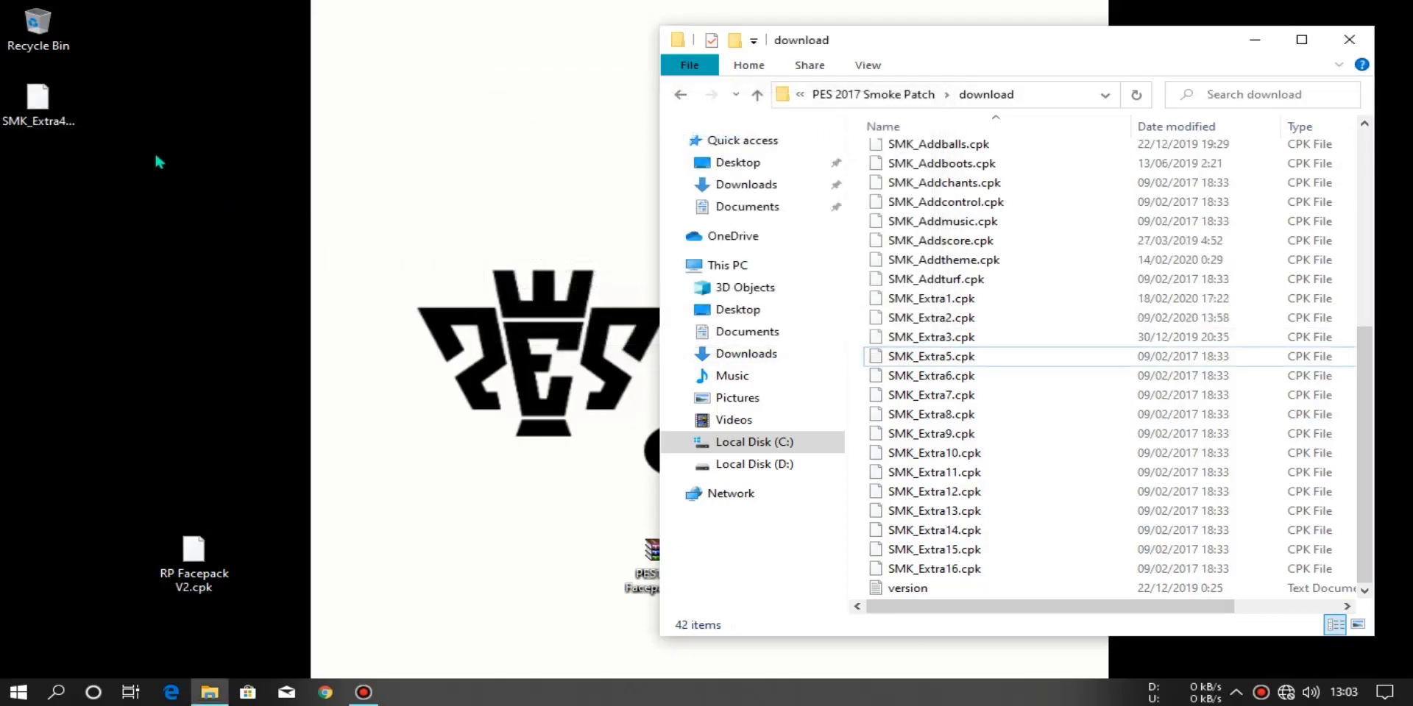
pyautogui.moveTo(43, 117); pyautogui.dragTo(197, 427)
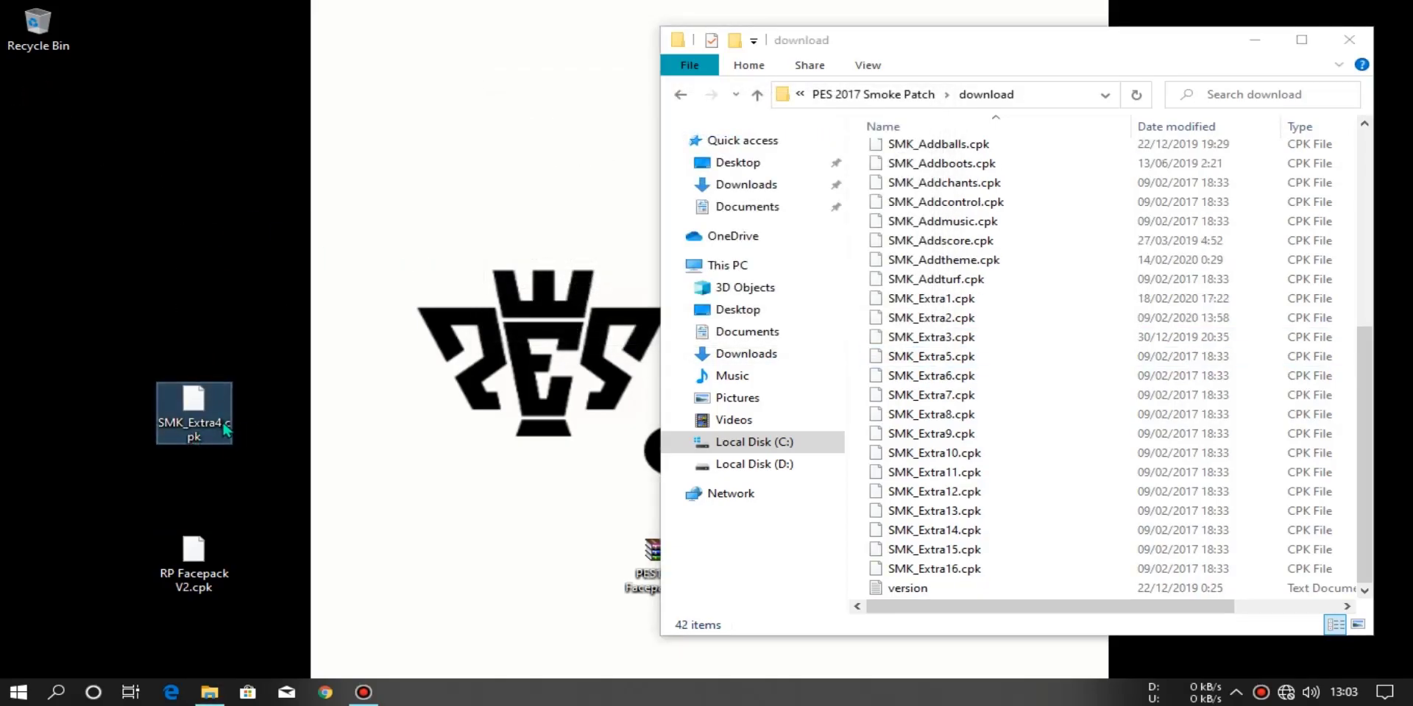
# Move RP Facepack V2.cpk from the desktop into the download folder, granting administrator permission.
pyautogui.click(192, 596)
pyautogui.moveTo(182, 570); pyautogui.dragTo(931, 495)
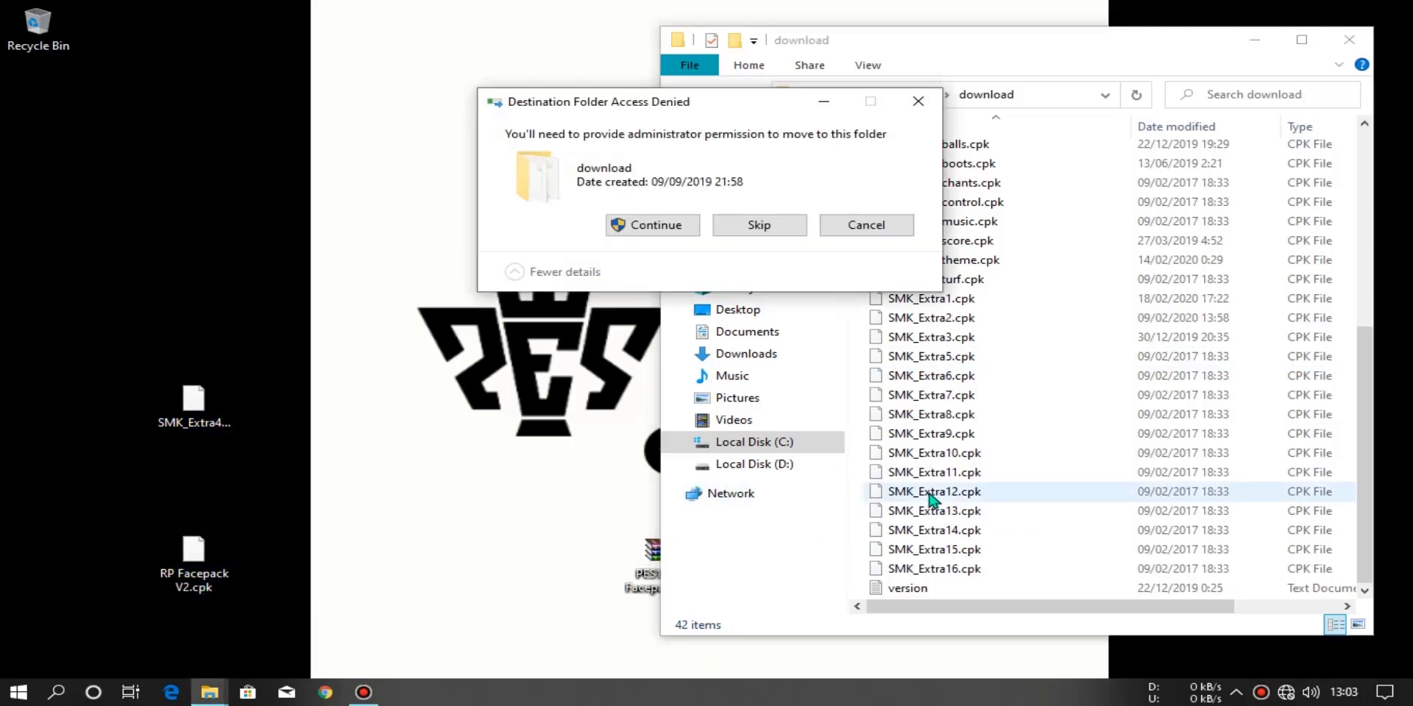
pyautogui.click(646, 226)
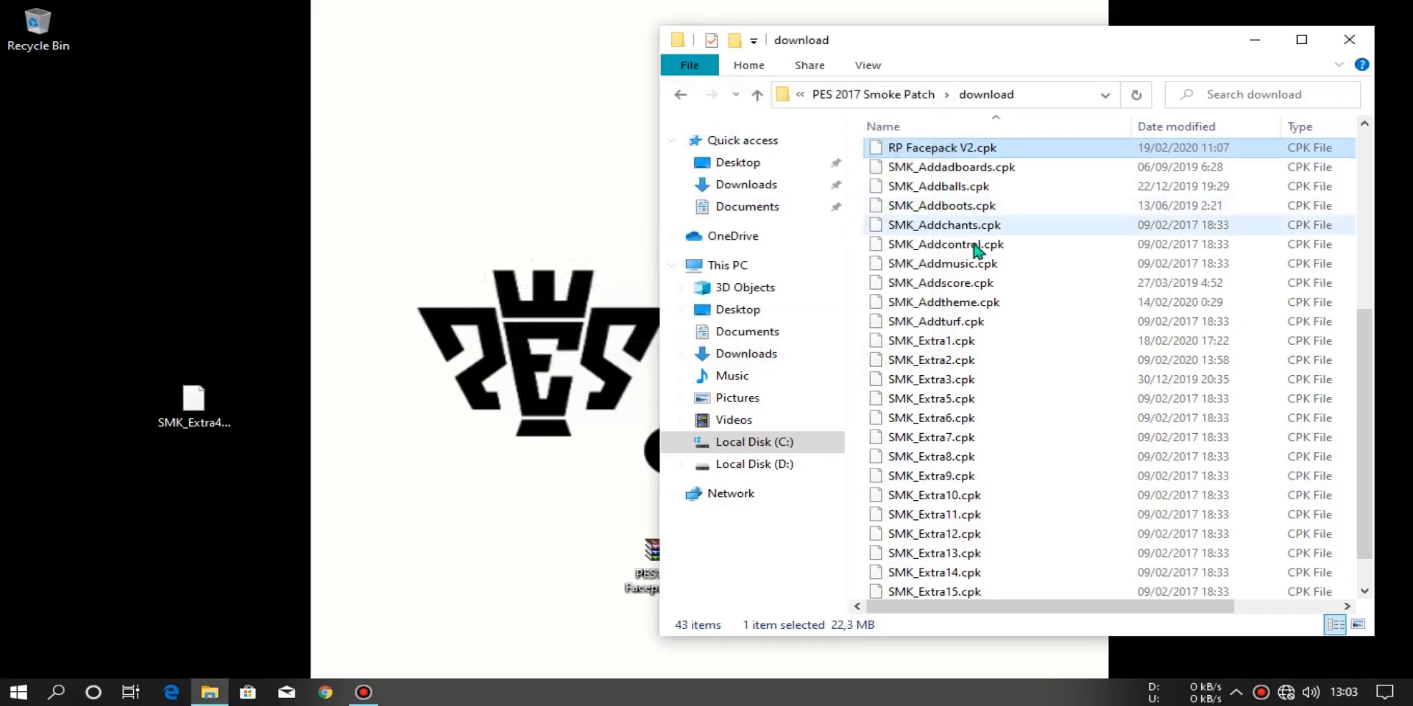
# Copy the file name SMK_Extra4 from the desktop file, leaving its name unchanged.
pyautogui.click(208, 424)
pyautogui.rightClick(196, 428)
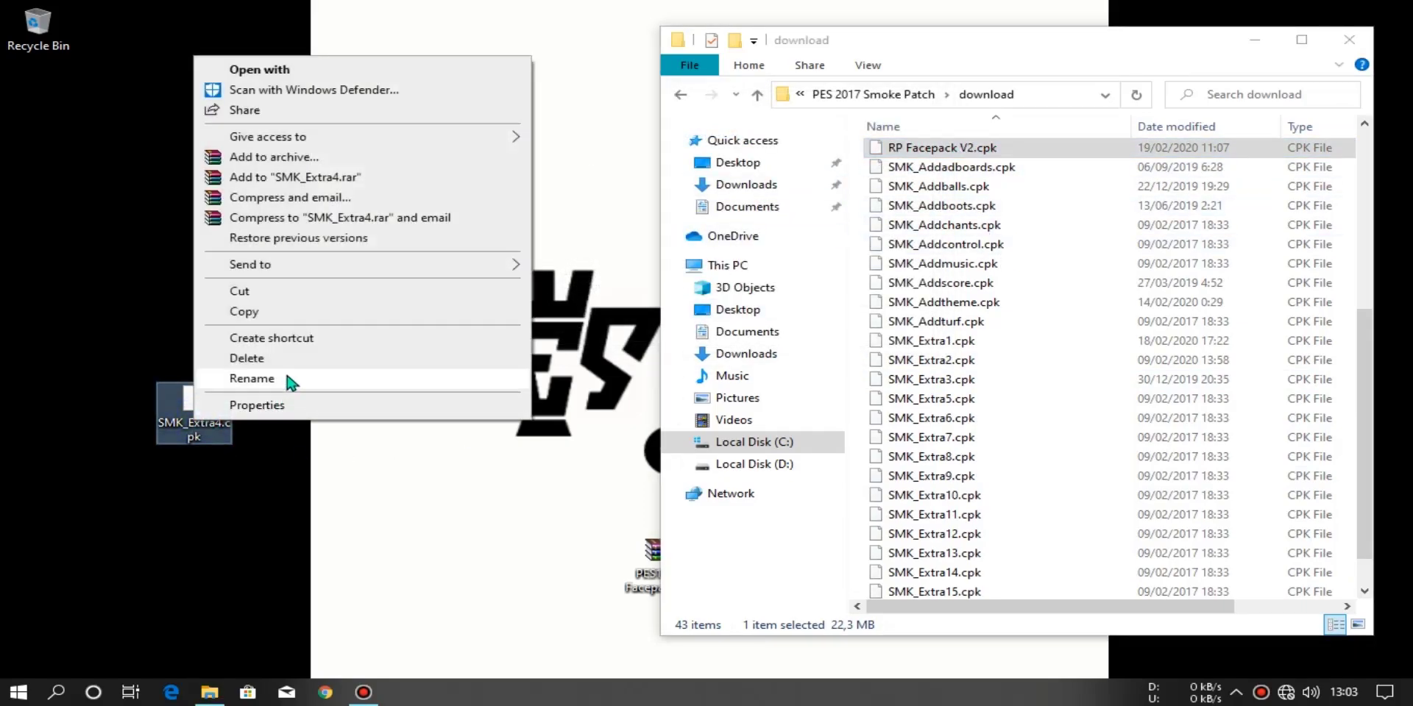
pyautogui.click(250, 380)
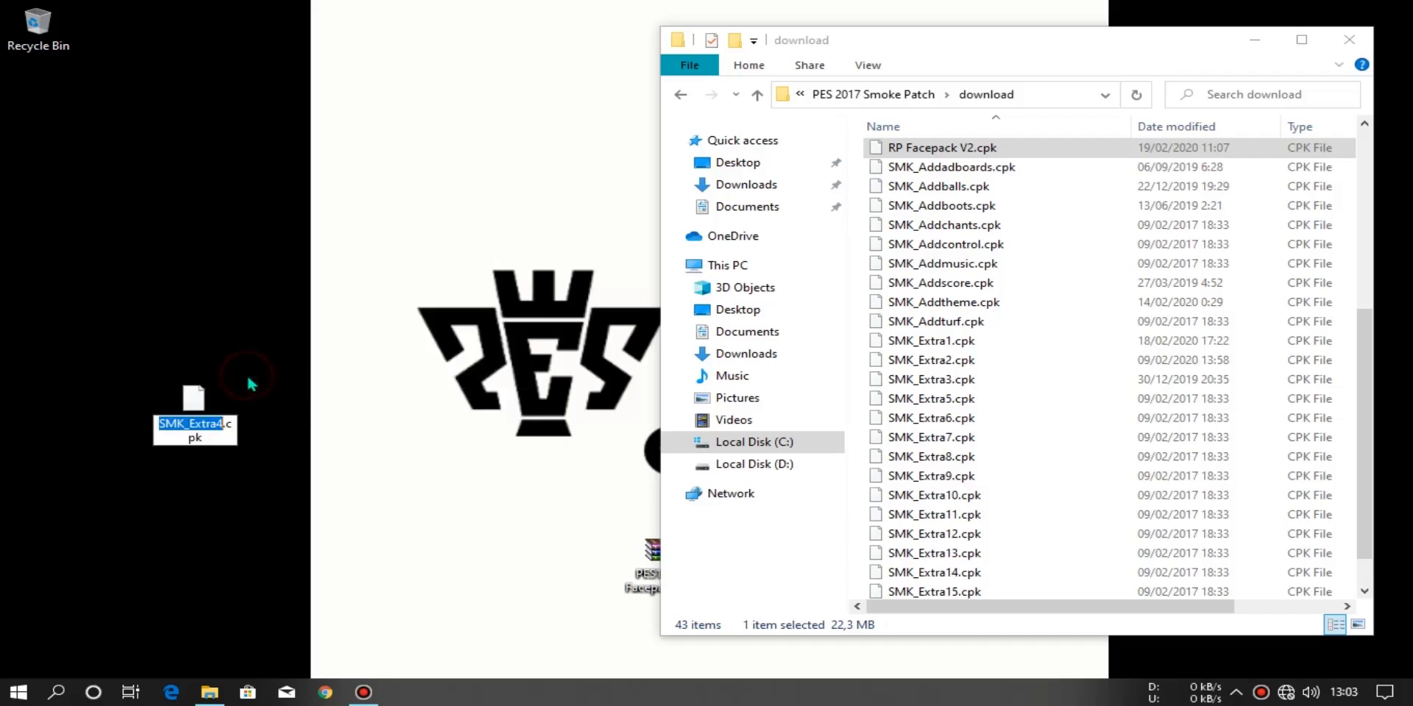
pyautogui.rightClick(204, 426)
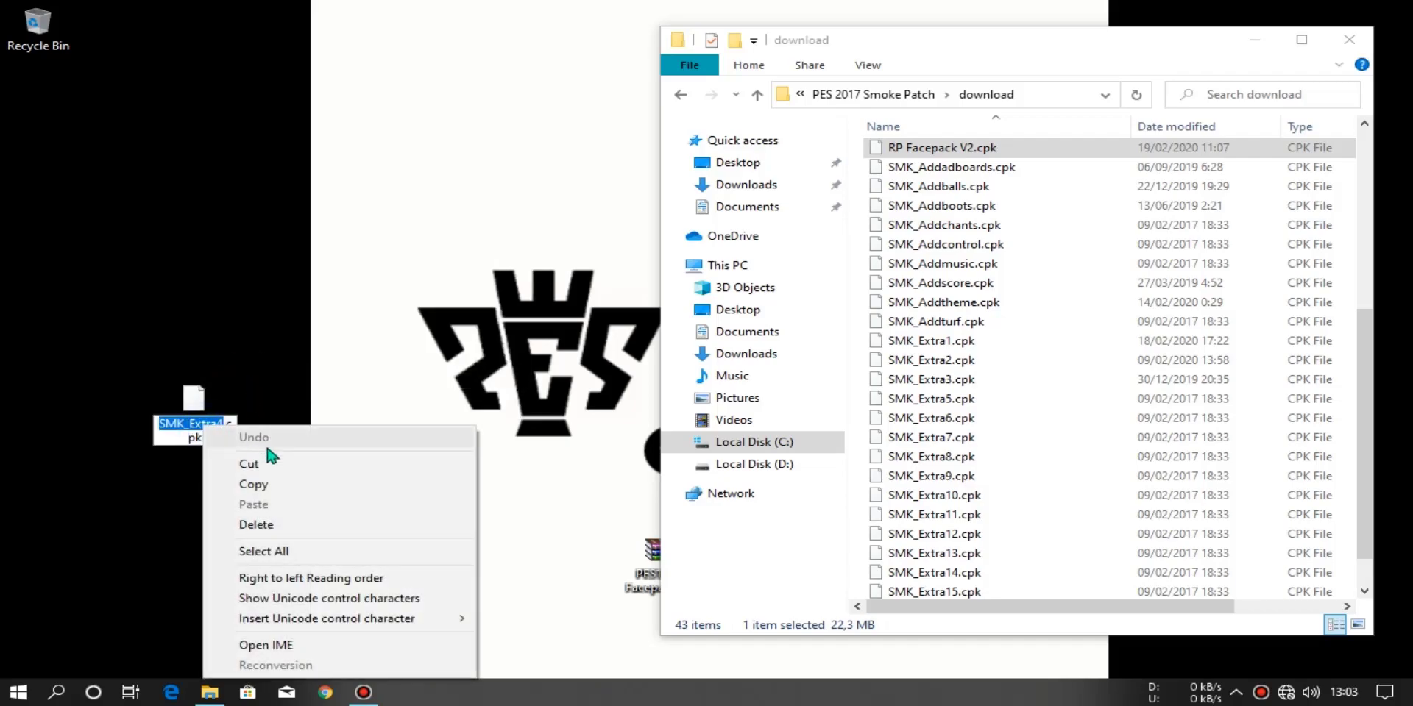
pyautogui.click(254, 486)
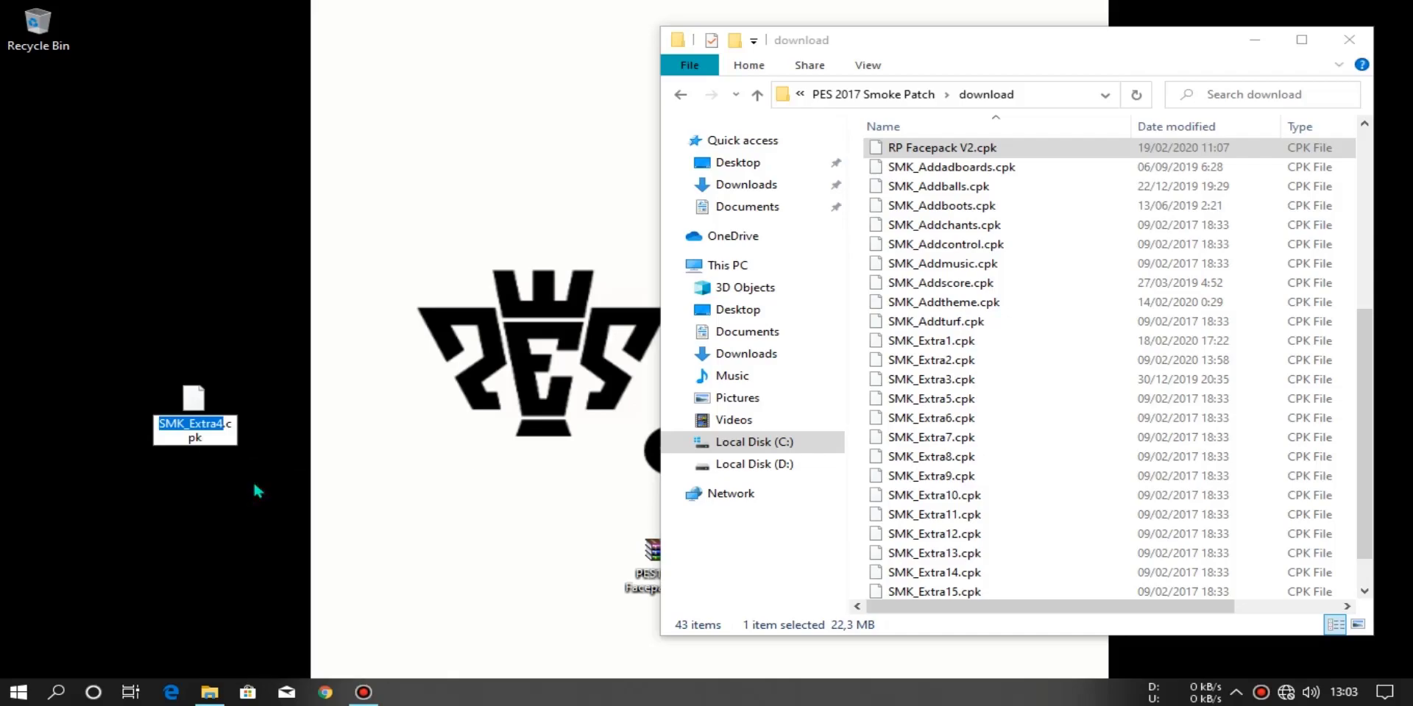
pyautogui.click(252, 479)
# Rename RP Facepack V2.cpk in the download folder as SMK_Extra4.cpk using the copied name, and grant administrator permission.
pyautogui.click(904, 153)
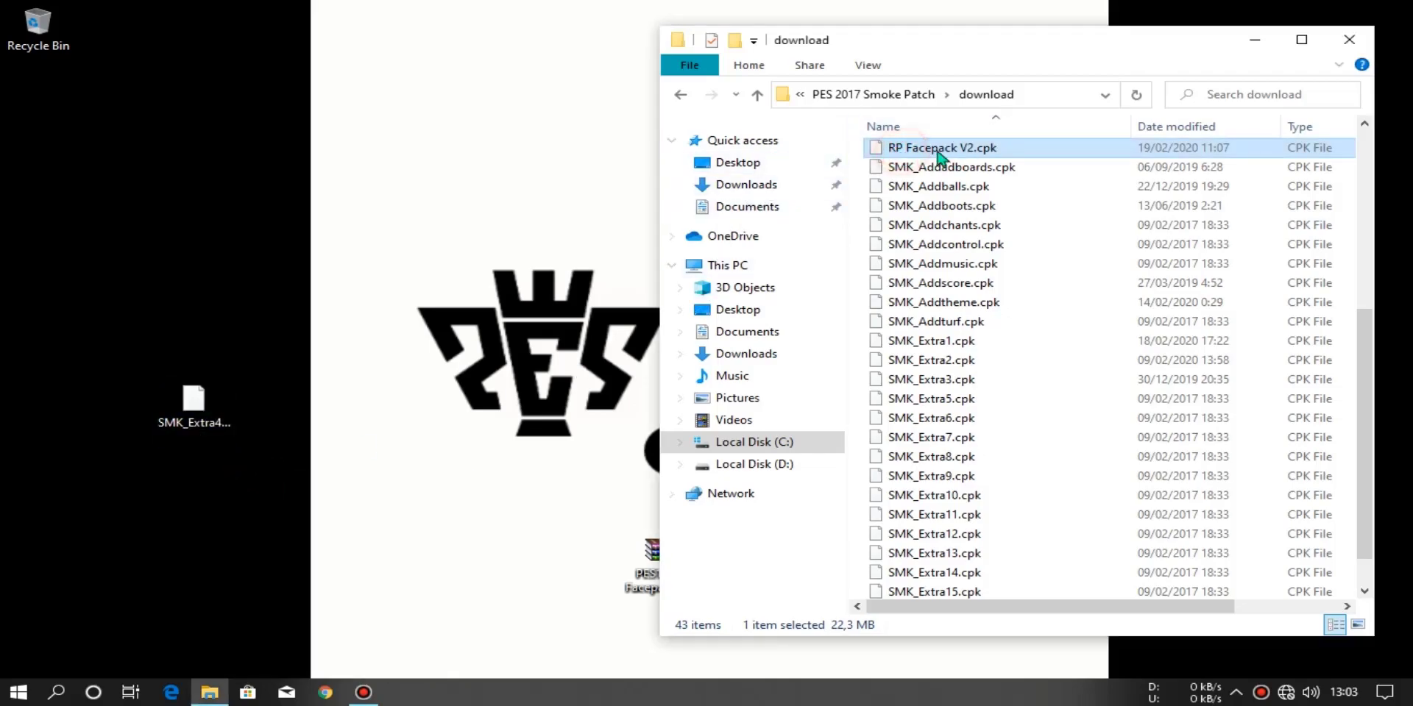
pyautogui.rightClick(938, 150)
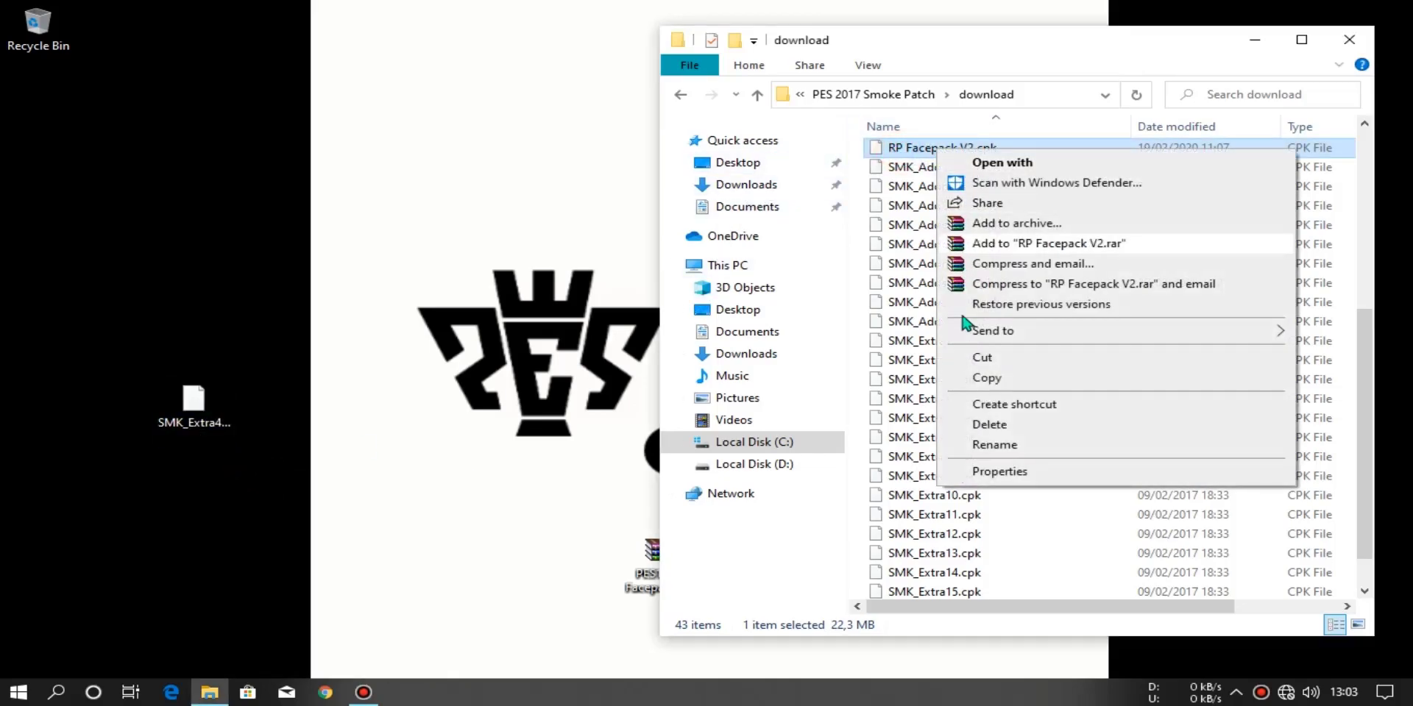
pyautogui.click(995, 445)
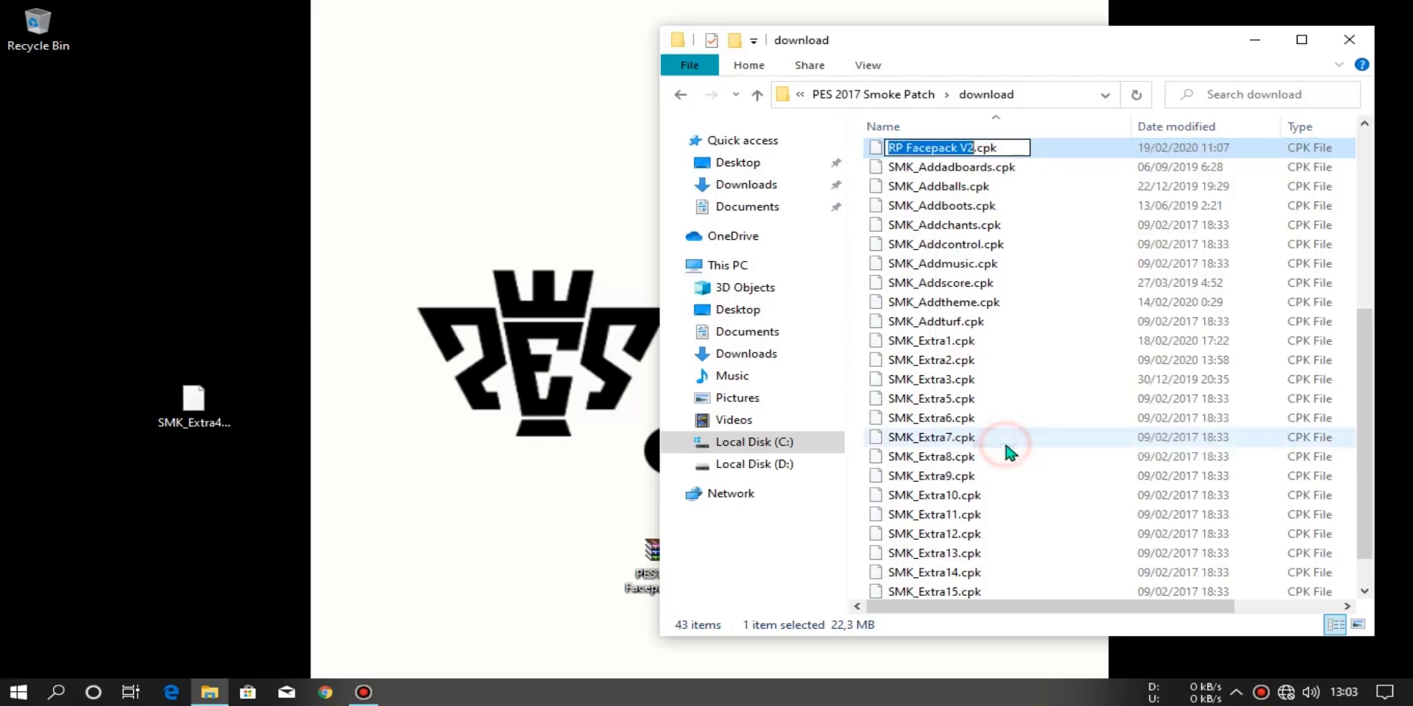
pyautogui.rightClick(934, 150)
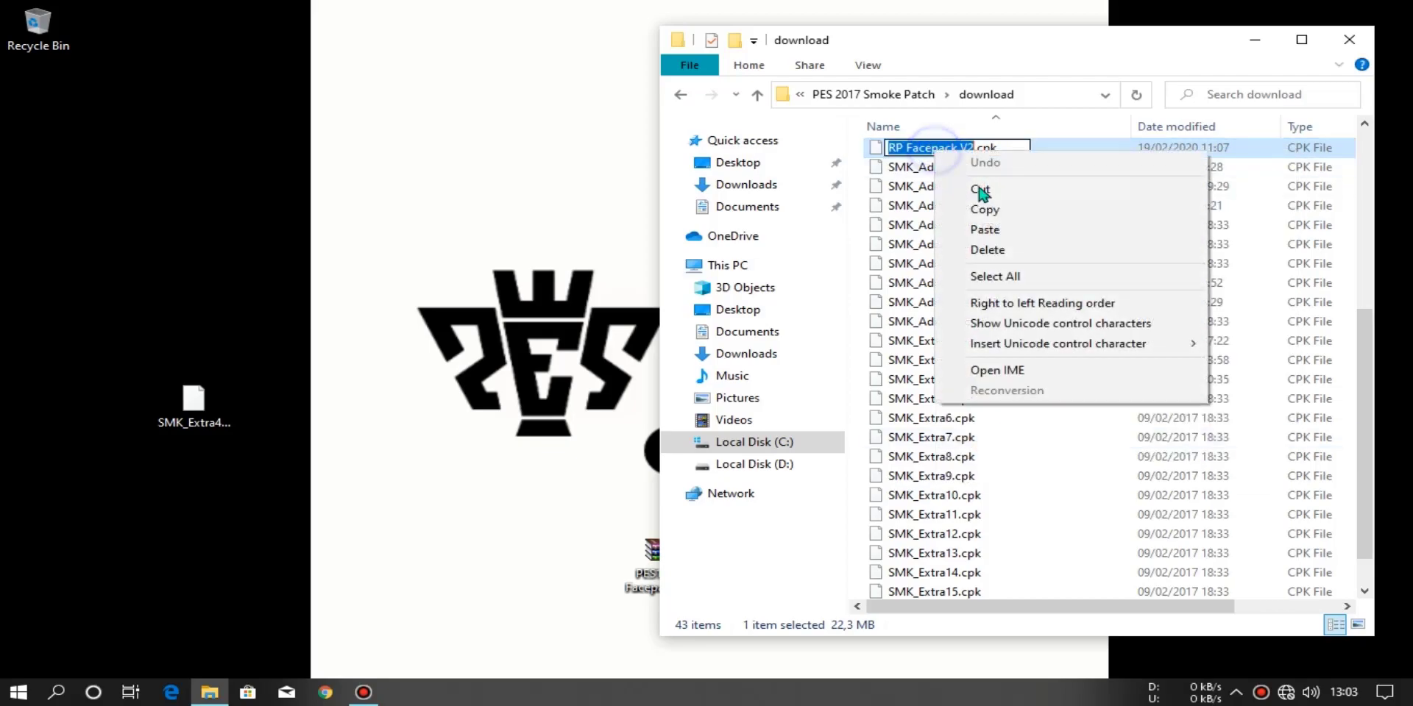
pyautogui.click(984, 231)
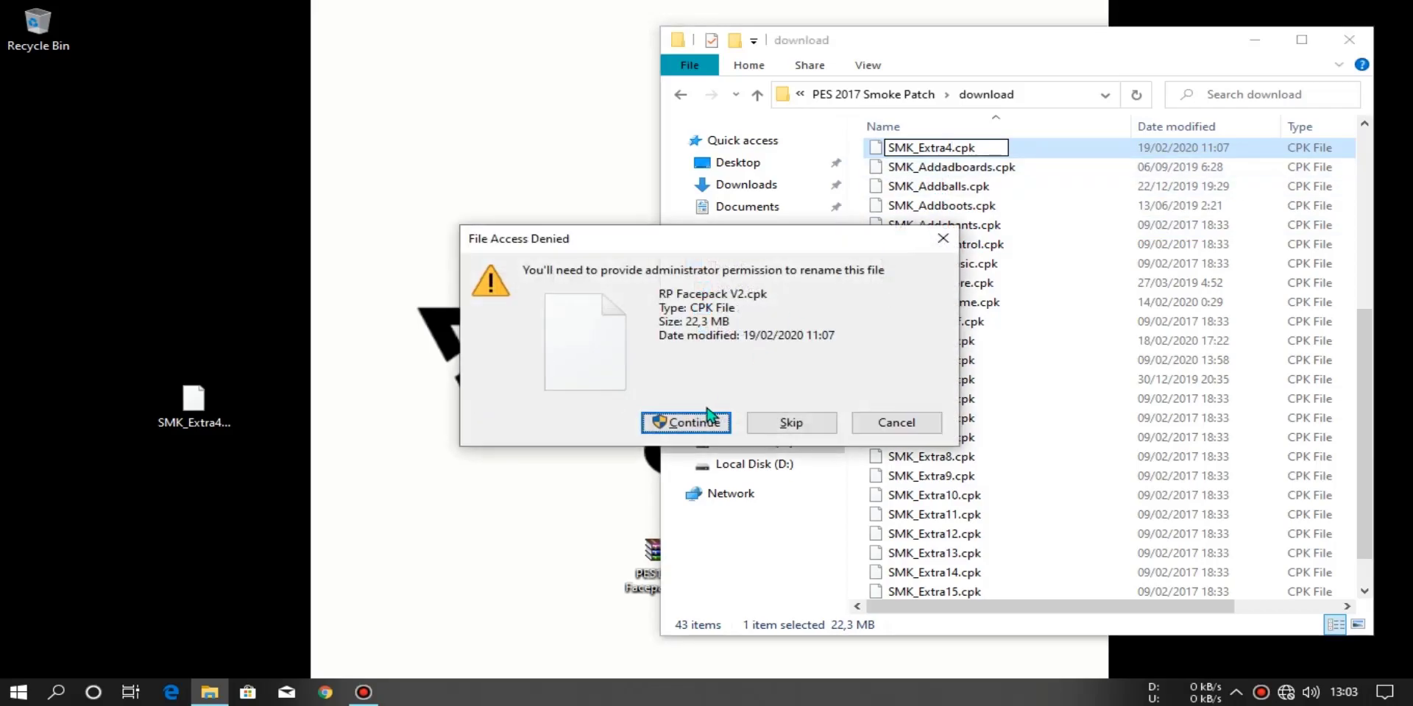
pyautogui.click(698, 422)
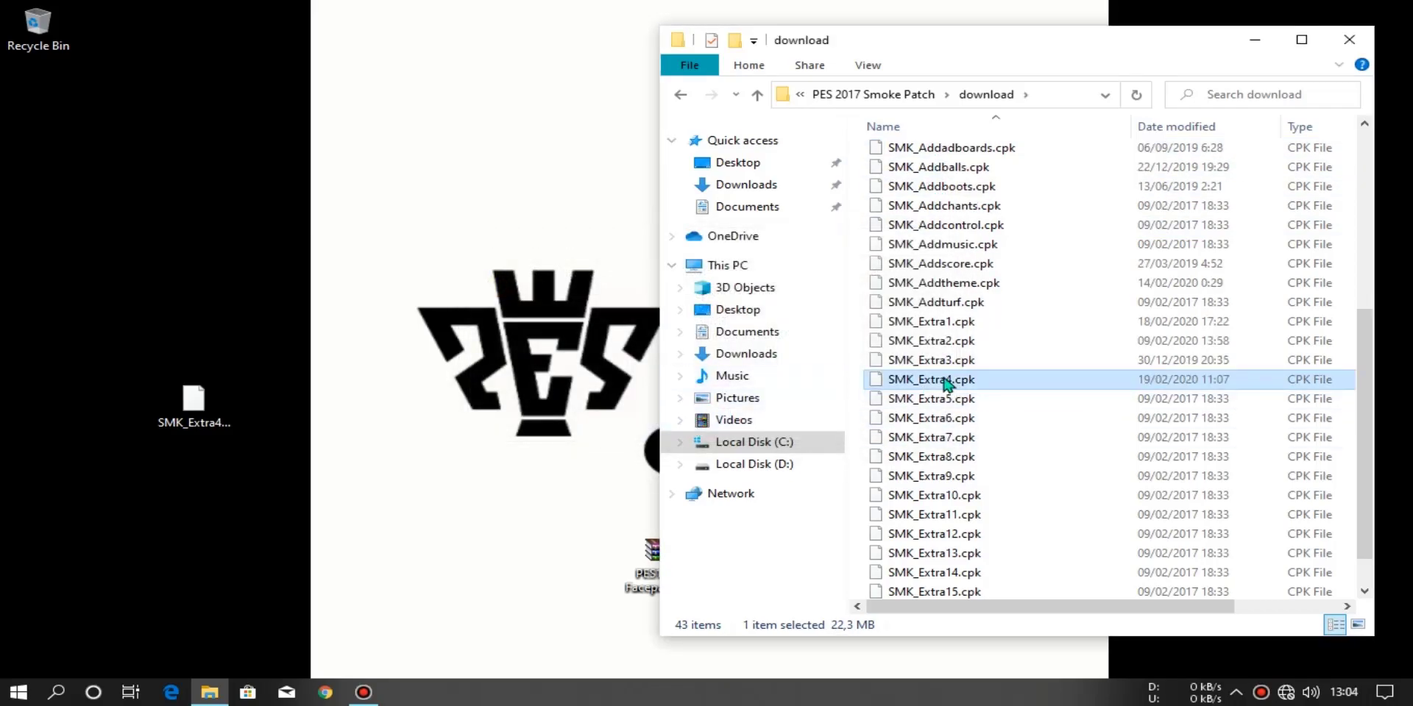
# Maximize the download folder window and examine the sizes of SMK_Extra1 through SMK_Extra4.
pyautogui.click(1307, 39)
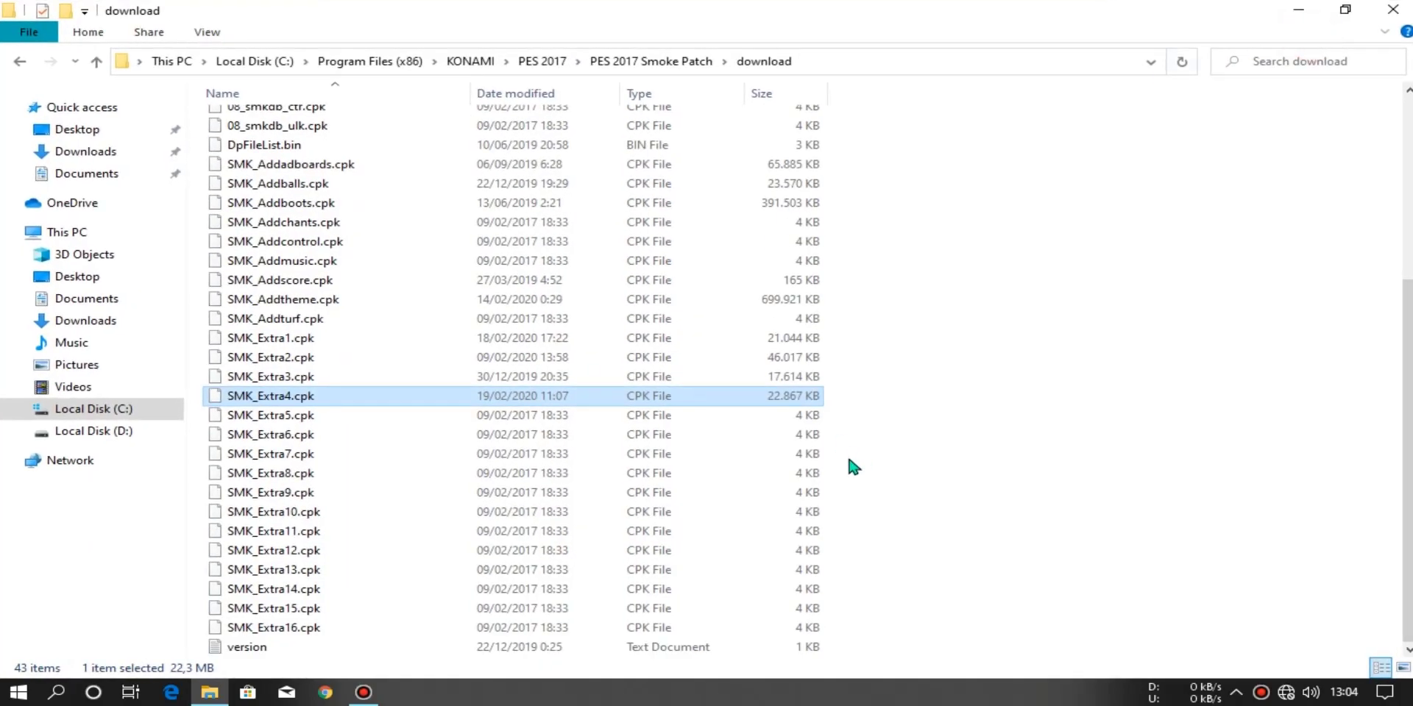
pyautogui.click(787, 357)
pyautogui.click(786, 338)
pyautogui.click(785, 358)
pyautogui.click(786, 395)
pyautogui.moveTo(858, 337); pyautogui.dragTo(736, 401)
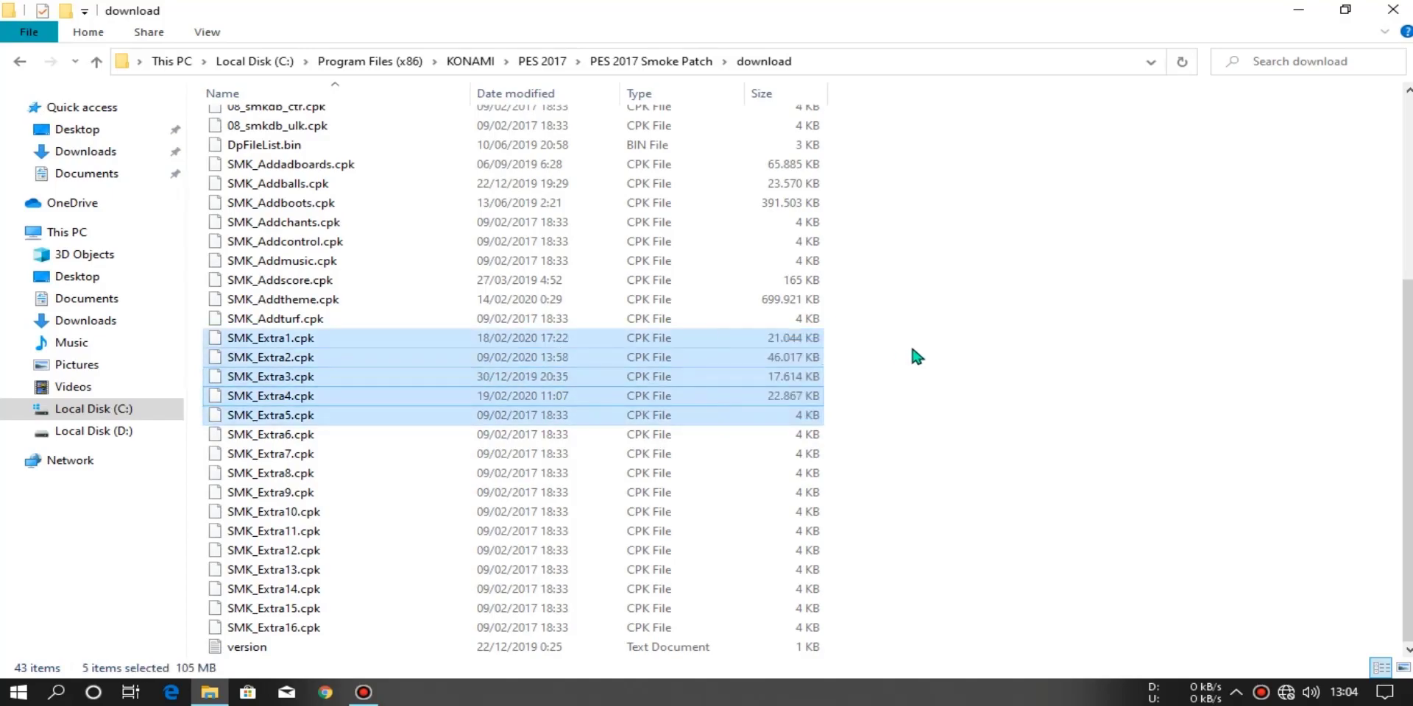
pyautogui.click(912, 346)
pyautogui.moveTo(844, 328); pyautogui.dragTo(751, 401)
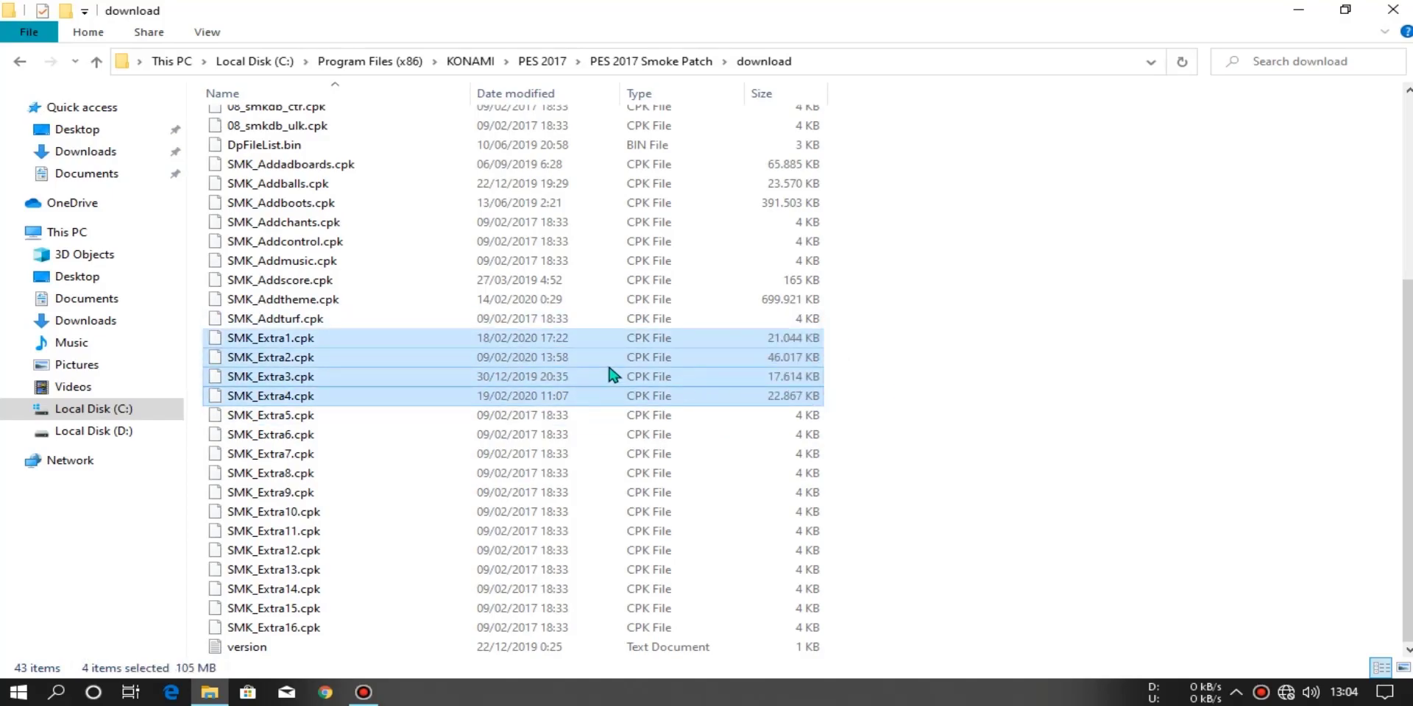
pyautogui.click(914, 381)
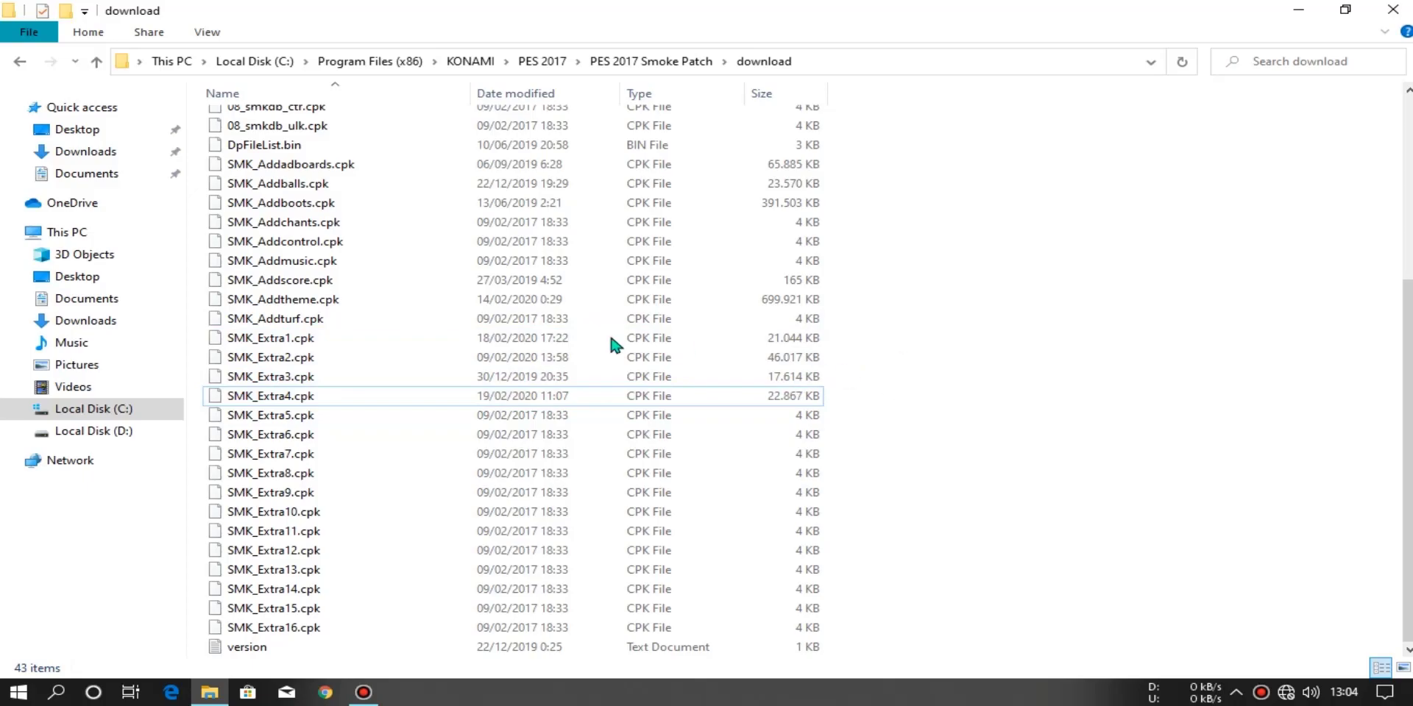
# Return to the PES 2017 Smoke Patch folder and launch the PES2017 application.
pyautogui.click(24, 59)
pyautogui.doubleClick(241, 213)
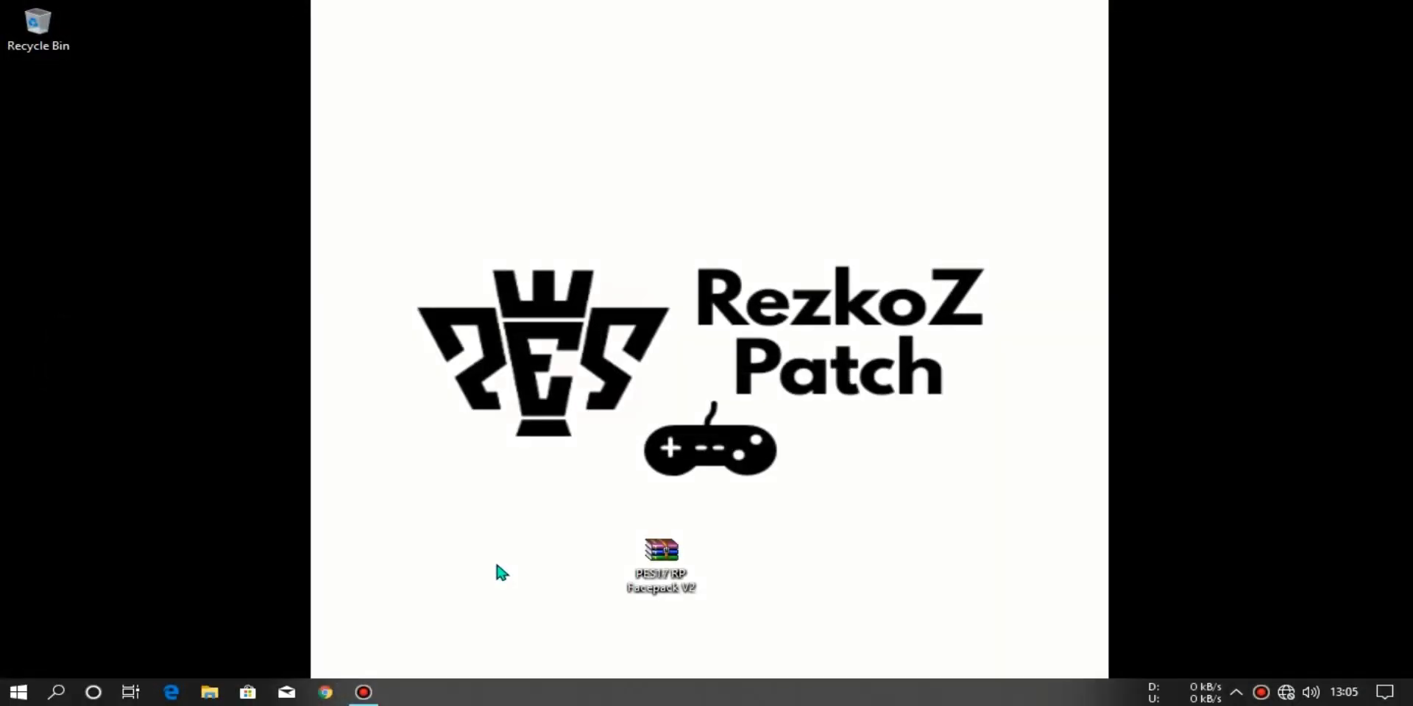
# Extract the PES17 RP Facepack V2 archive onto the desktop and place the extracted RP Facepack V2.cpk beside it.
pyautogui.click(652, 581)
pyautogui.rightClick(660, 587)
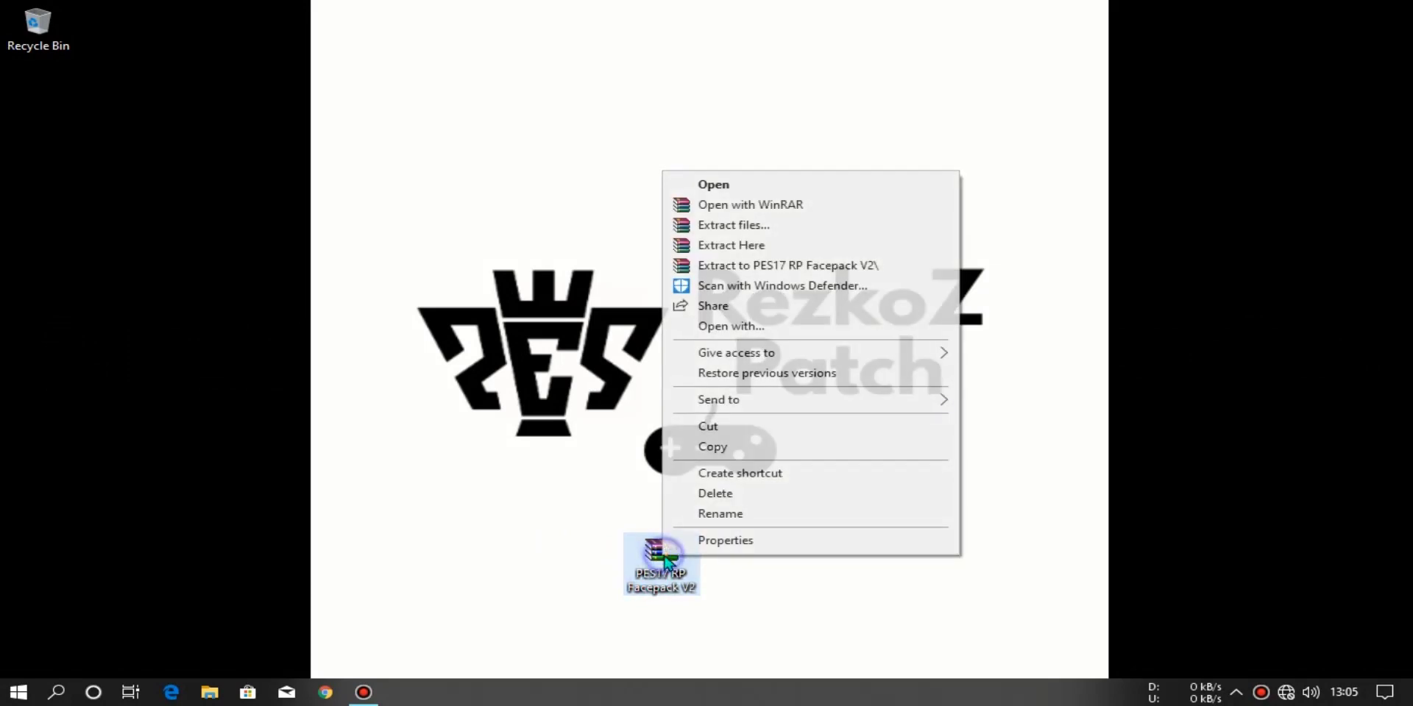
pyautogui.click(726, 250)
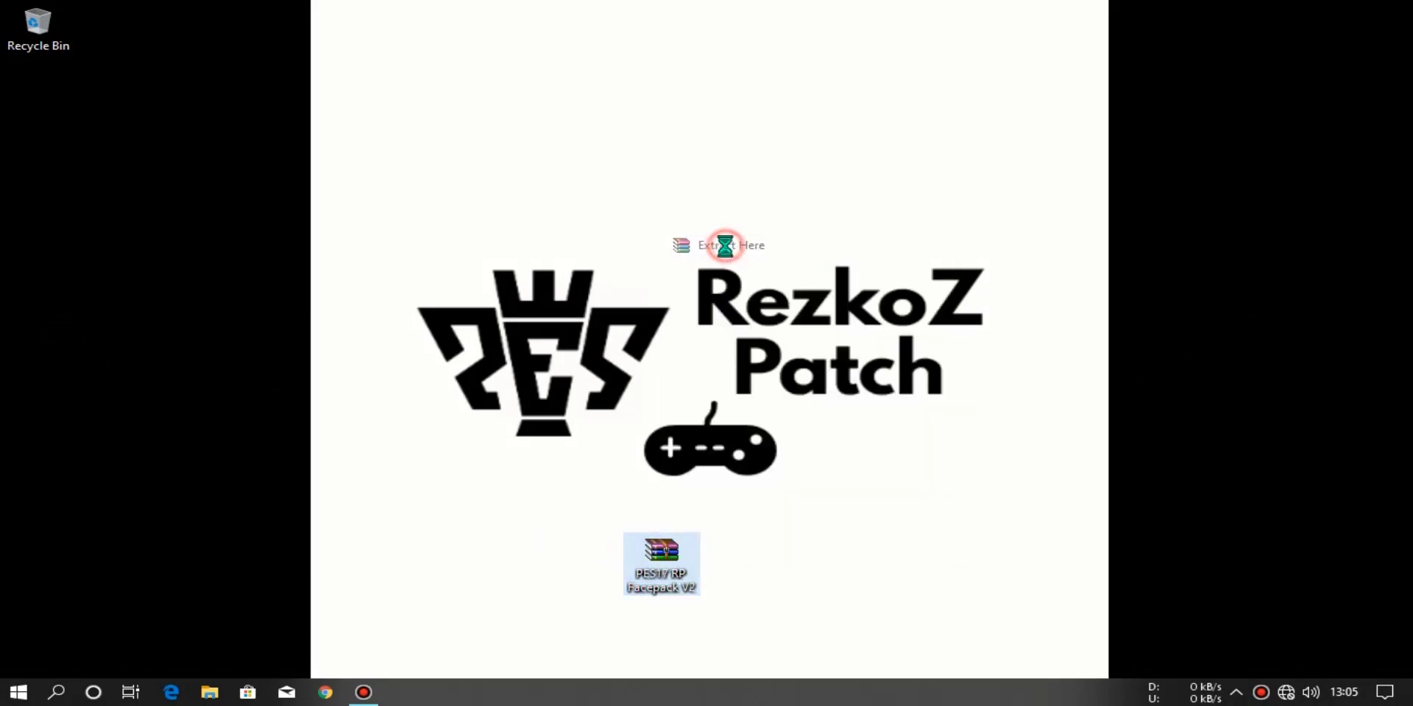
pyautogui.moveTo(57, 141); pyautogui.dragTo(717, 581)
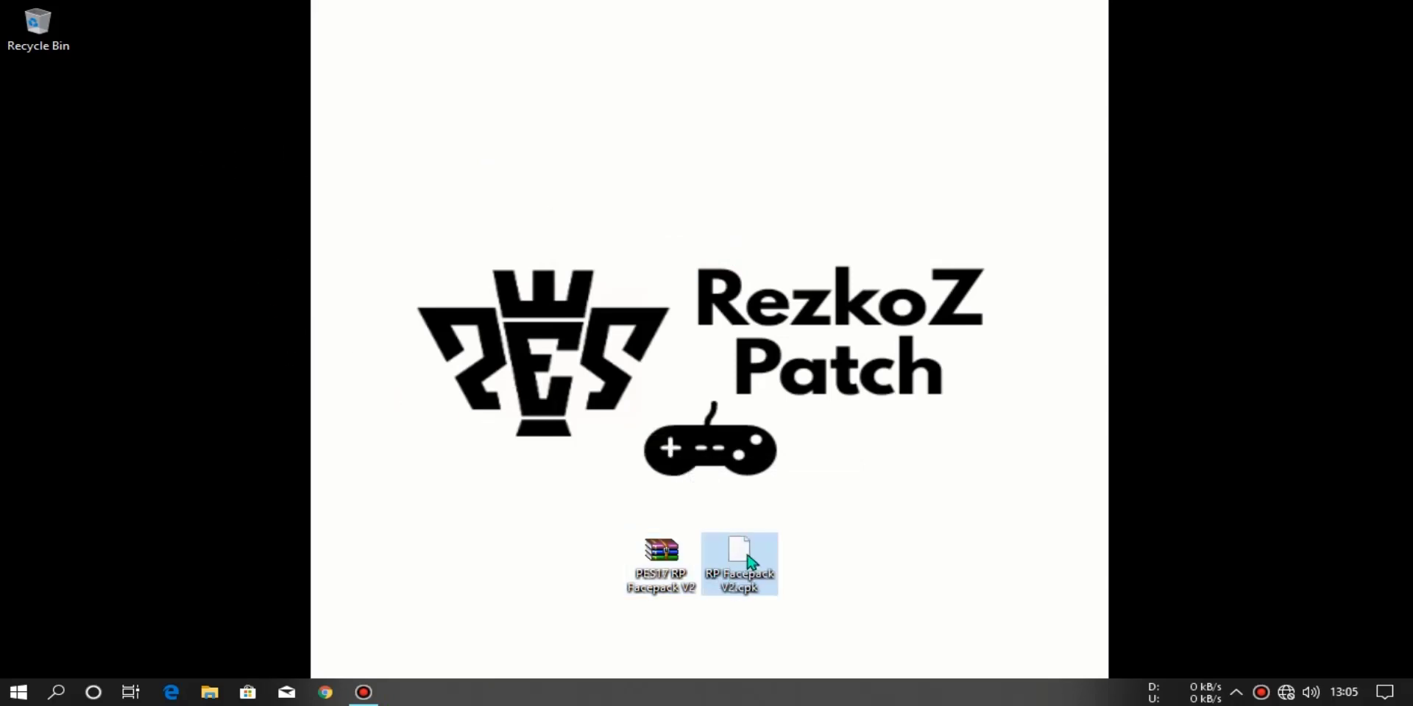
# Copy RP Facepack V2.cpk from the desktop and open the PES 2017 Next Season Patch download folder in Program Files (x86)\KONAMI\PES 2017.
pyautogui.rightClick(750, 565)
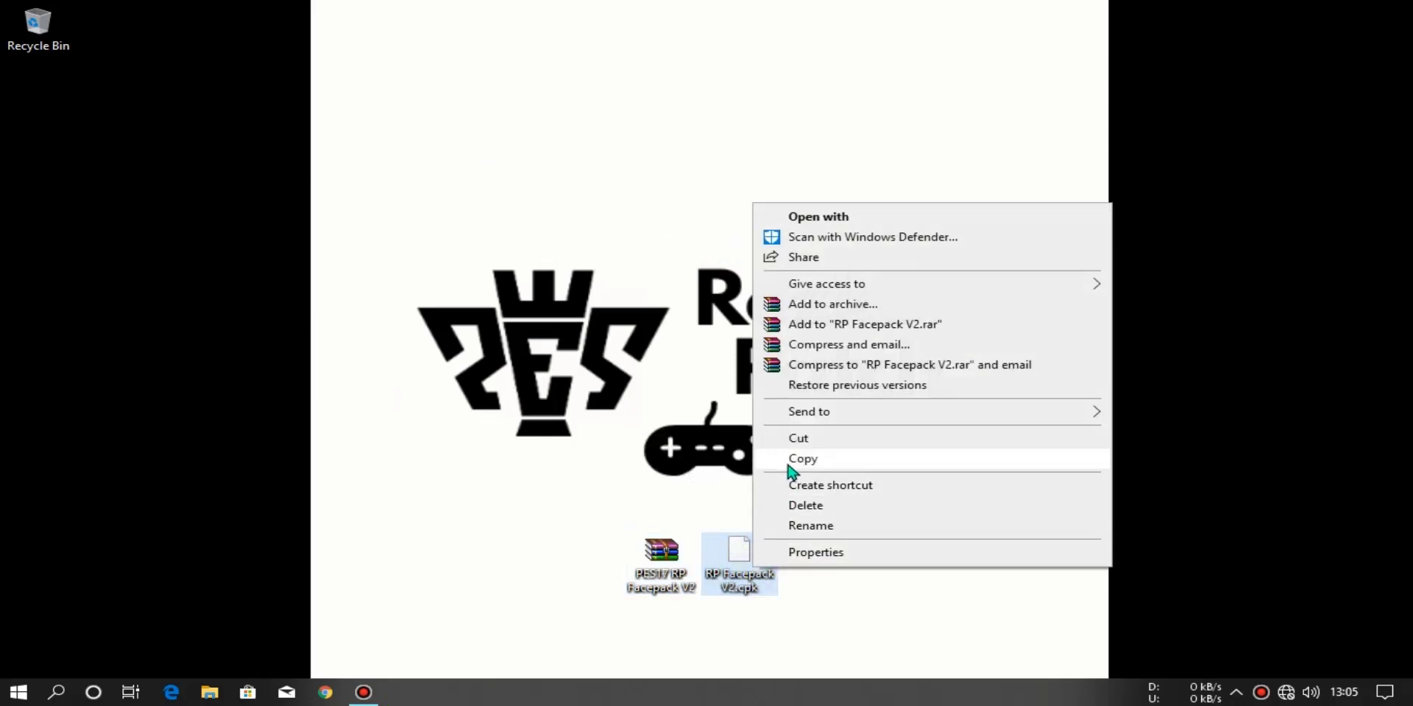
pyautogui.click(805, 458)
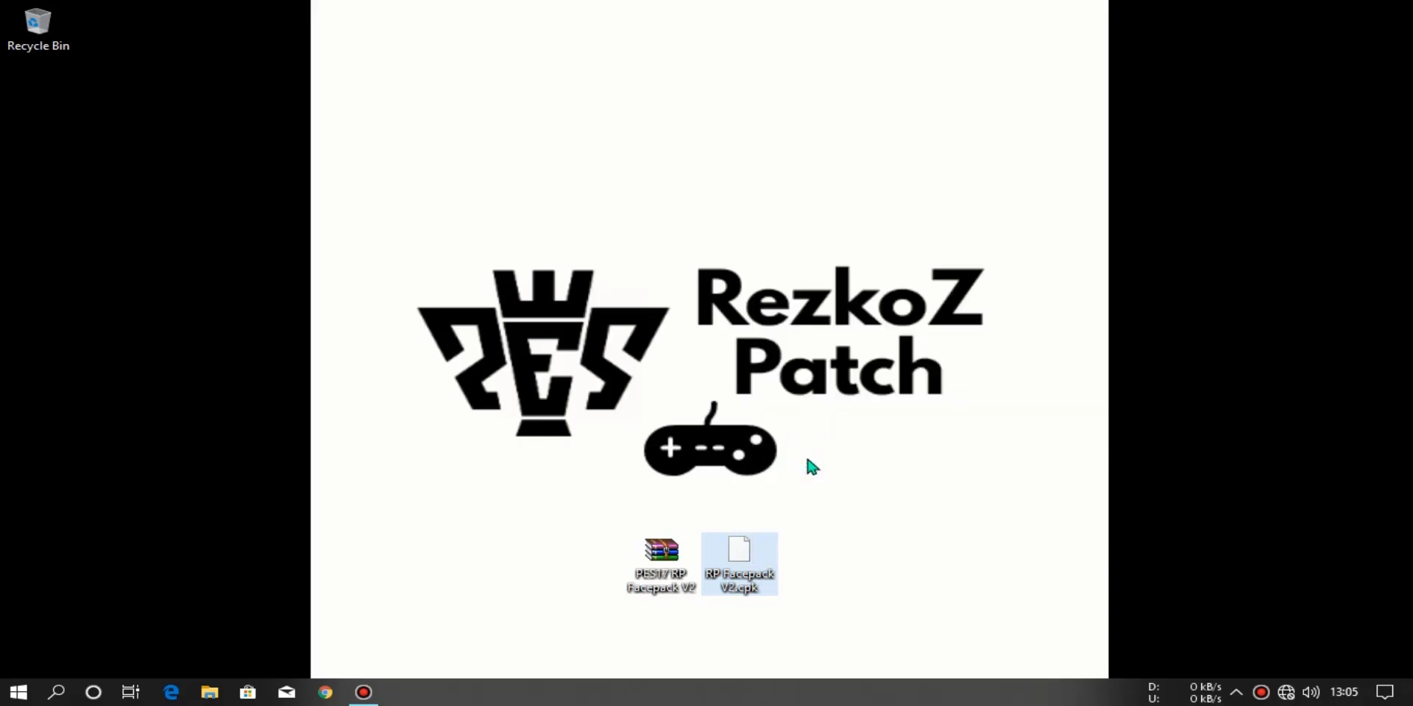
pyautogui.click(208, 698)
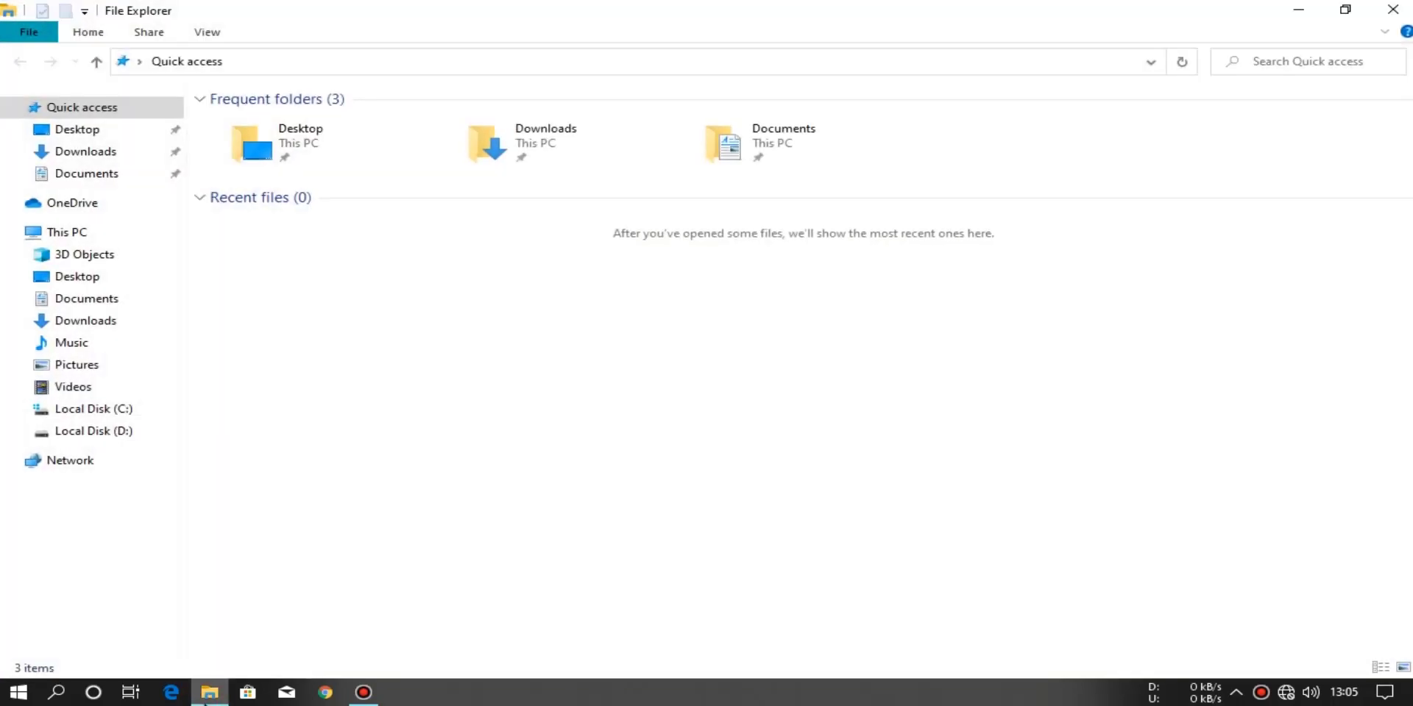
pyautogui.click(122, 410)
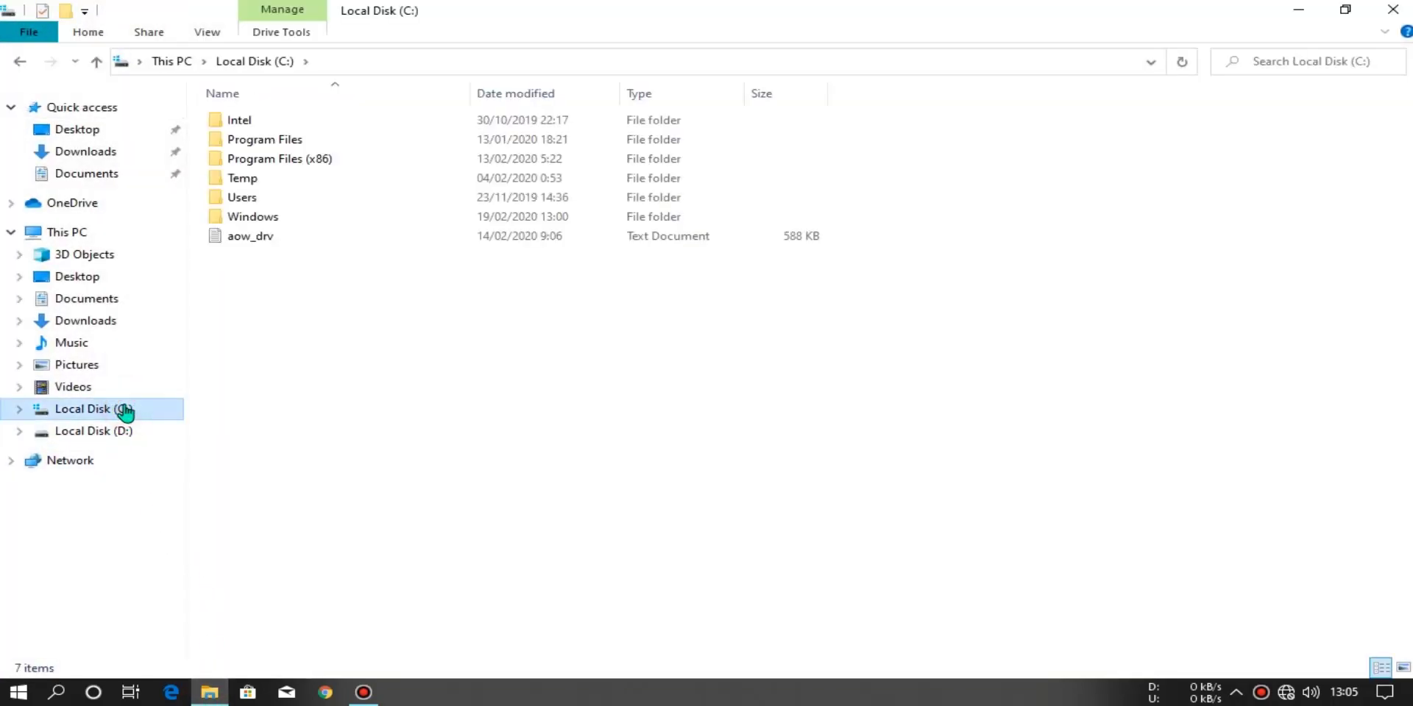
pyautogui.doubleClick(302, 159)
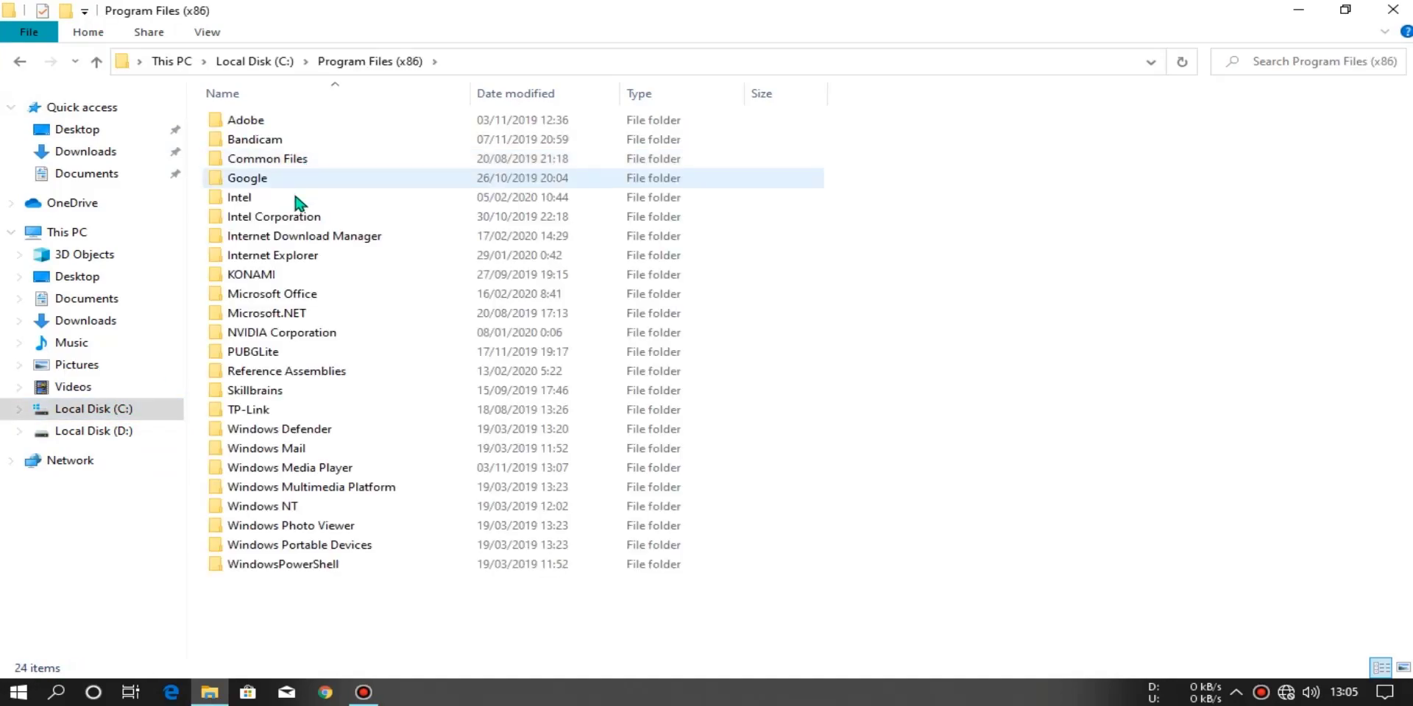
pyautogui.doubleClick(271, 280)
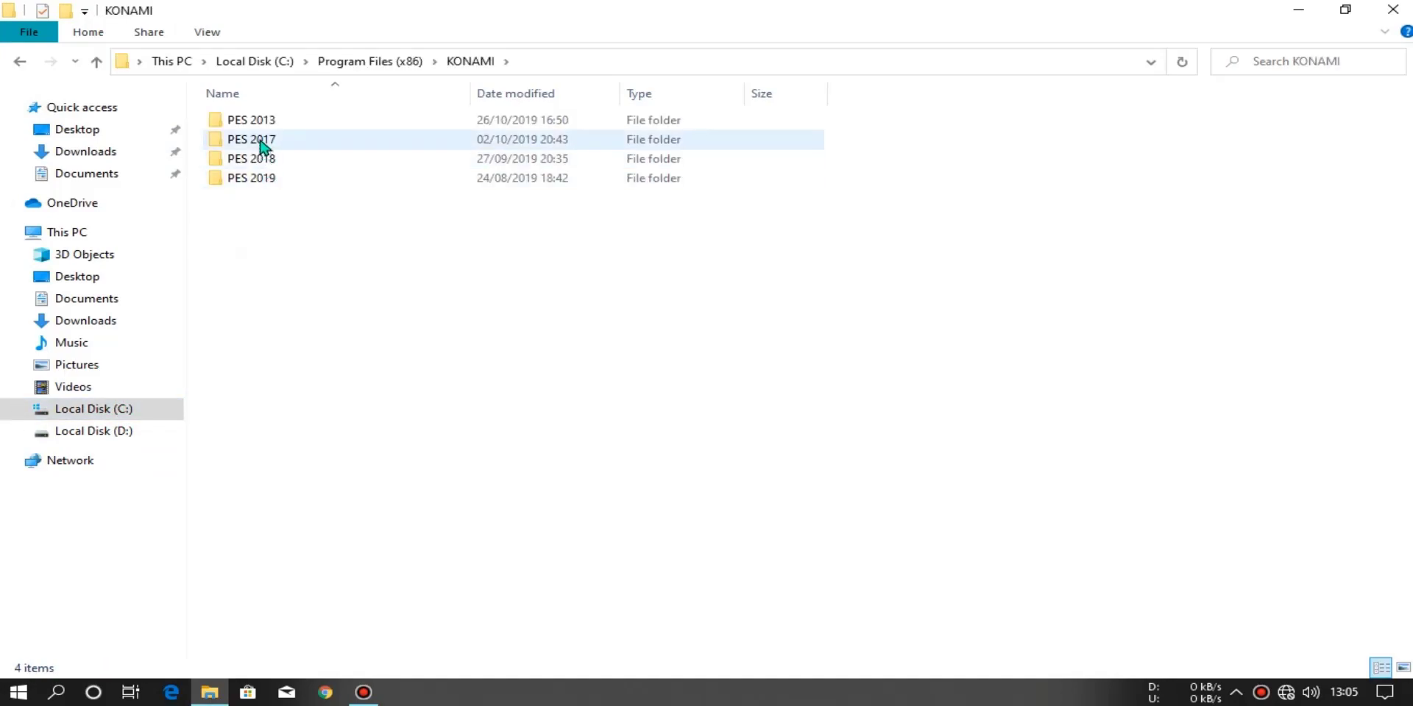
pyautogui.doubleClick(260, 139)
pyautogui.click(261, 124)
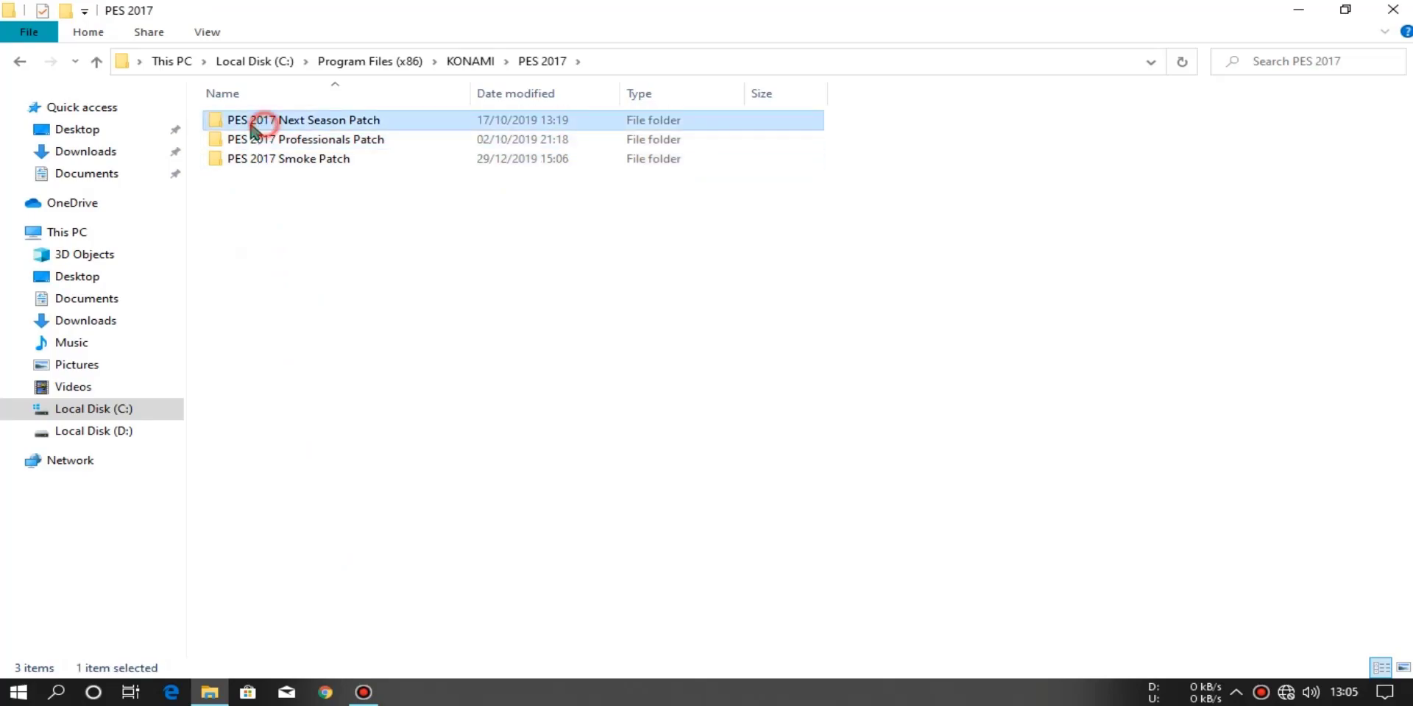
pyautogui.doubleClick(258, 122)
pyautogui.click(258, 141)
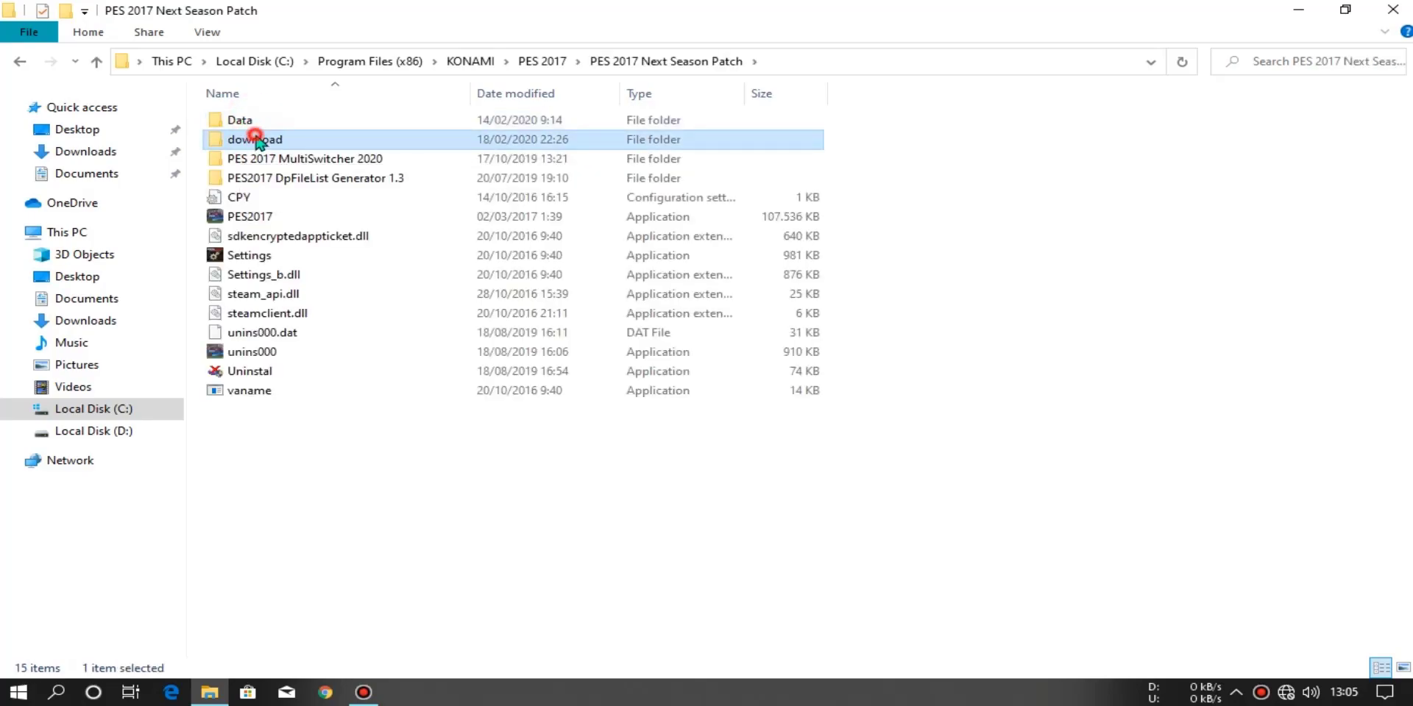
pyautogui.doubleClick(243, 139)
# Paste RP Facepack V2.cpk into the Next Season Patch download folder, granting administrator permission.
pyautogui.rightClick(919, 301)
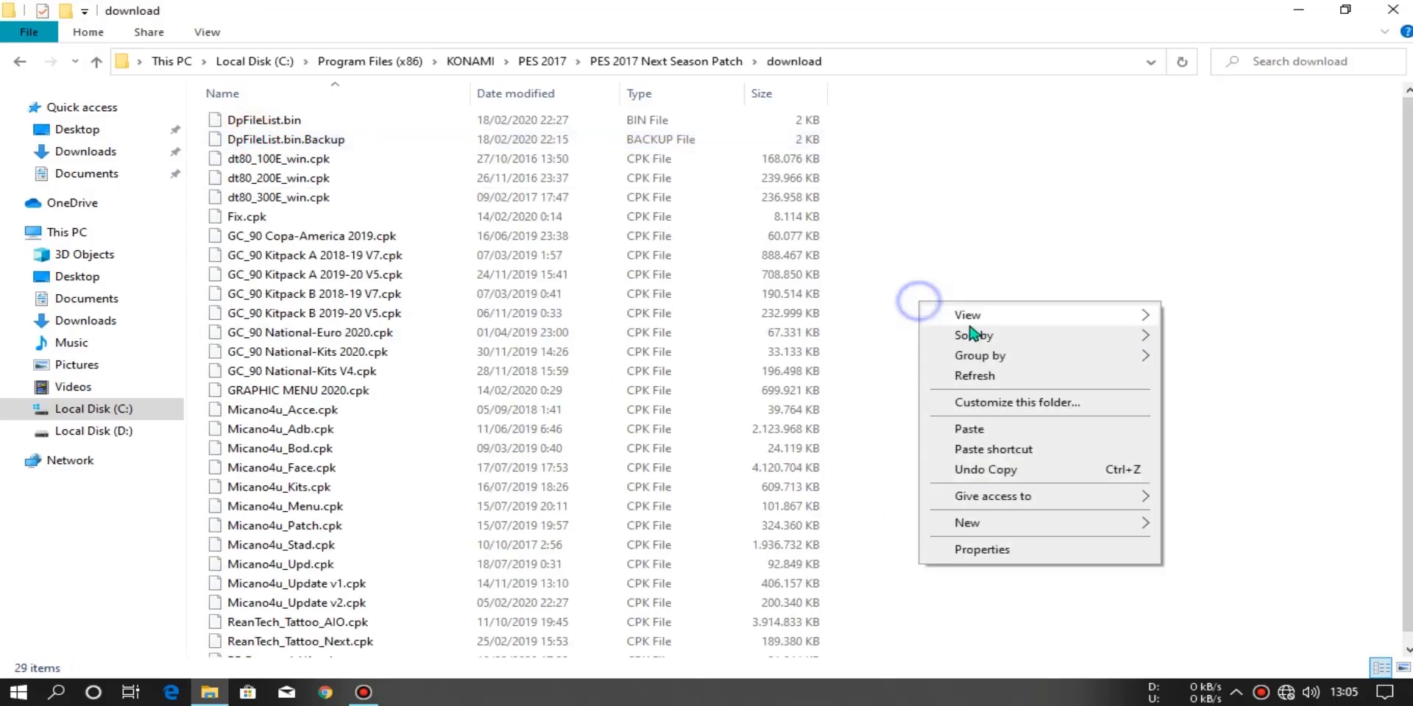
pyautogui.click(969, 430)
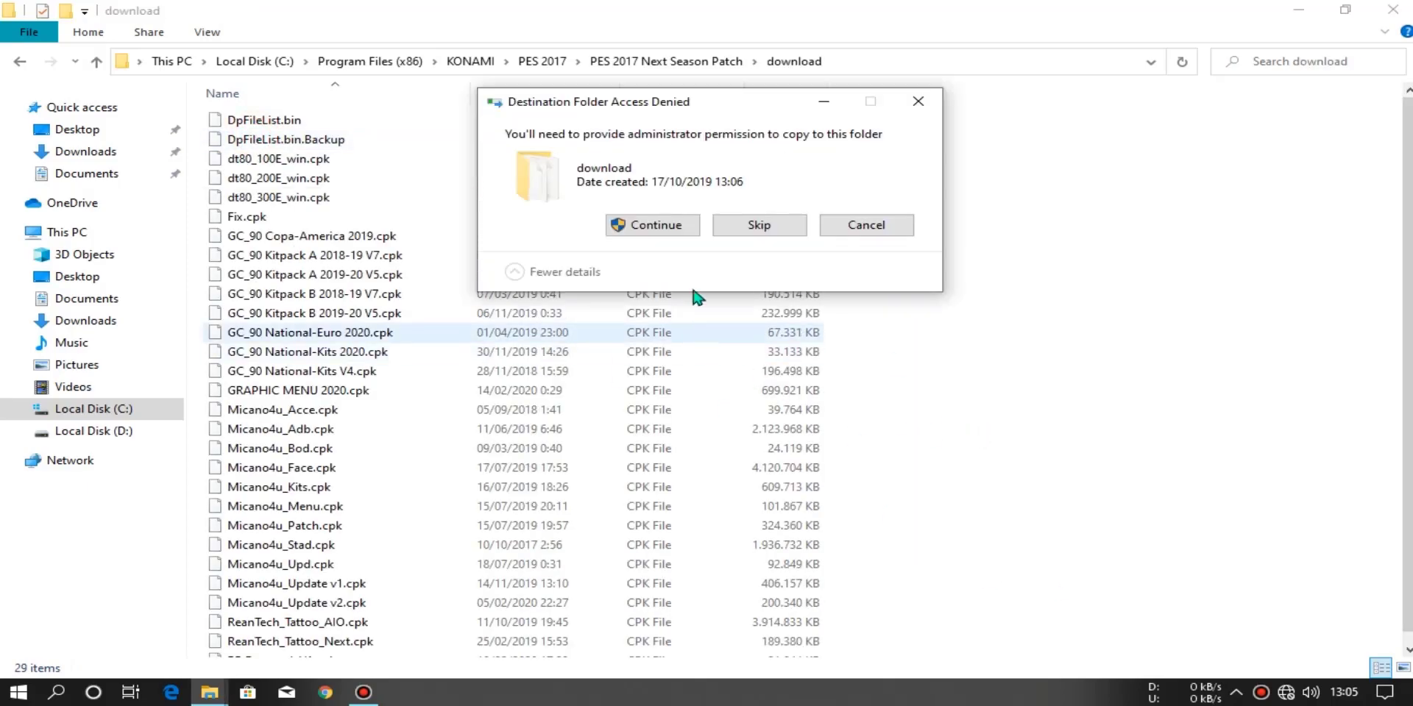
pyautogui.click(679, 224)
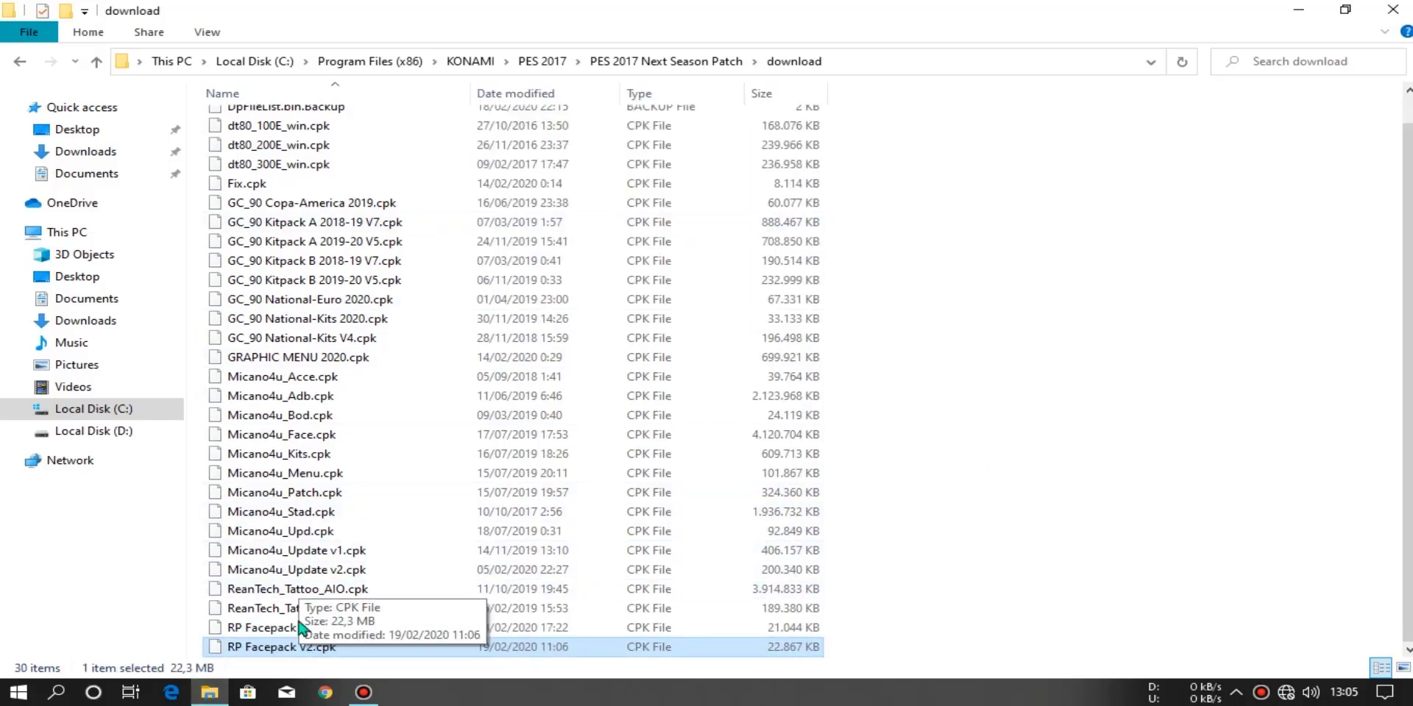
# Return to the Next Season Patch folder and launch the PES2017 DpFileList Generator 1.3 application from its subfolder.
pyautogui.click(18, 65)
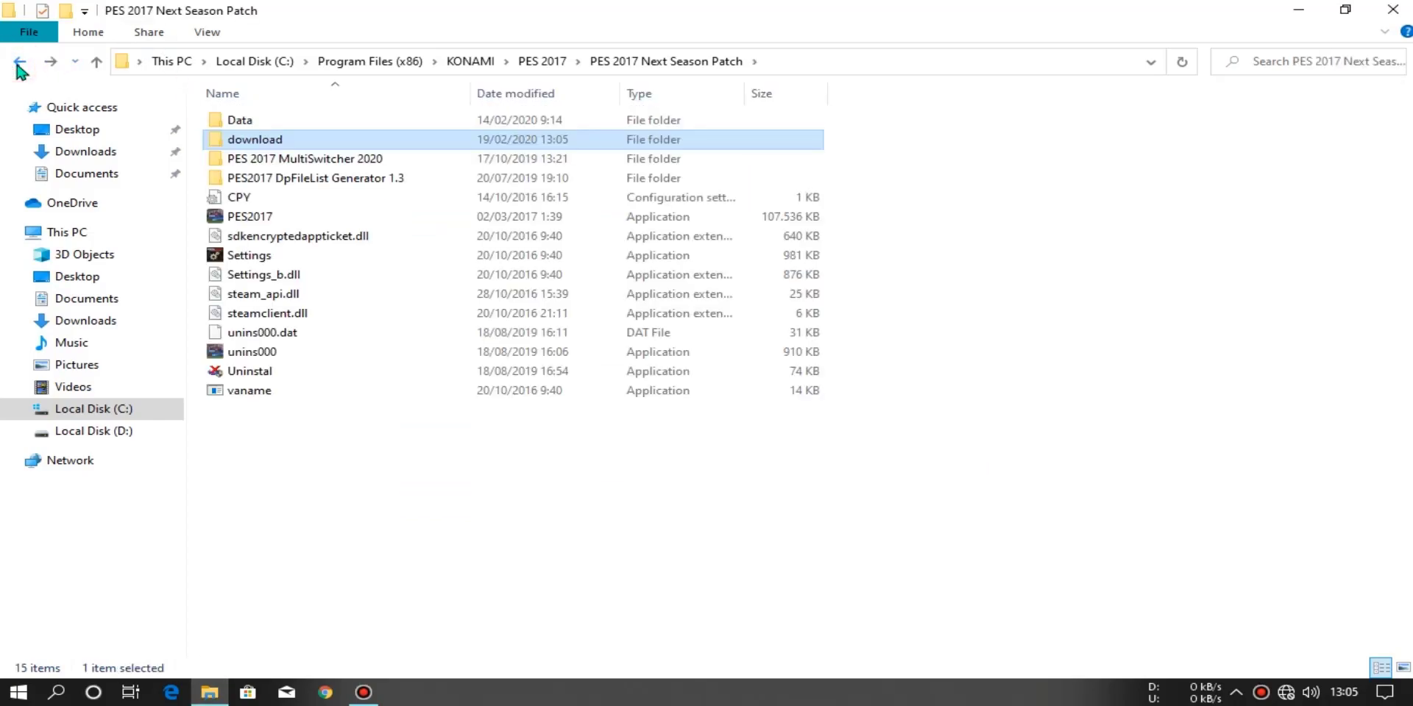
pyautogui.doubleClick(267, 187)
pyautogui.rightClick(263, 141)
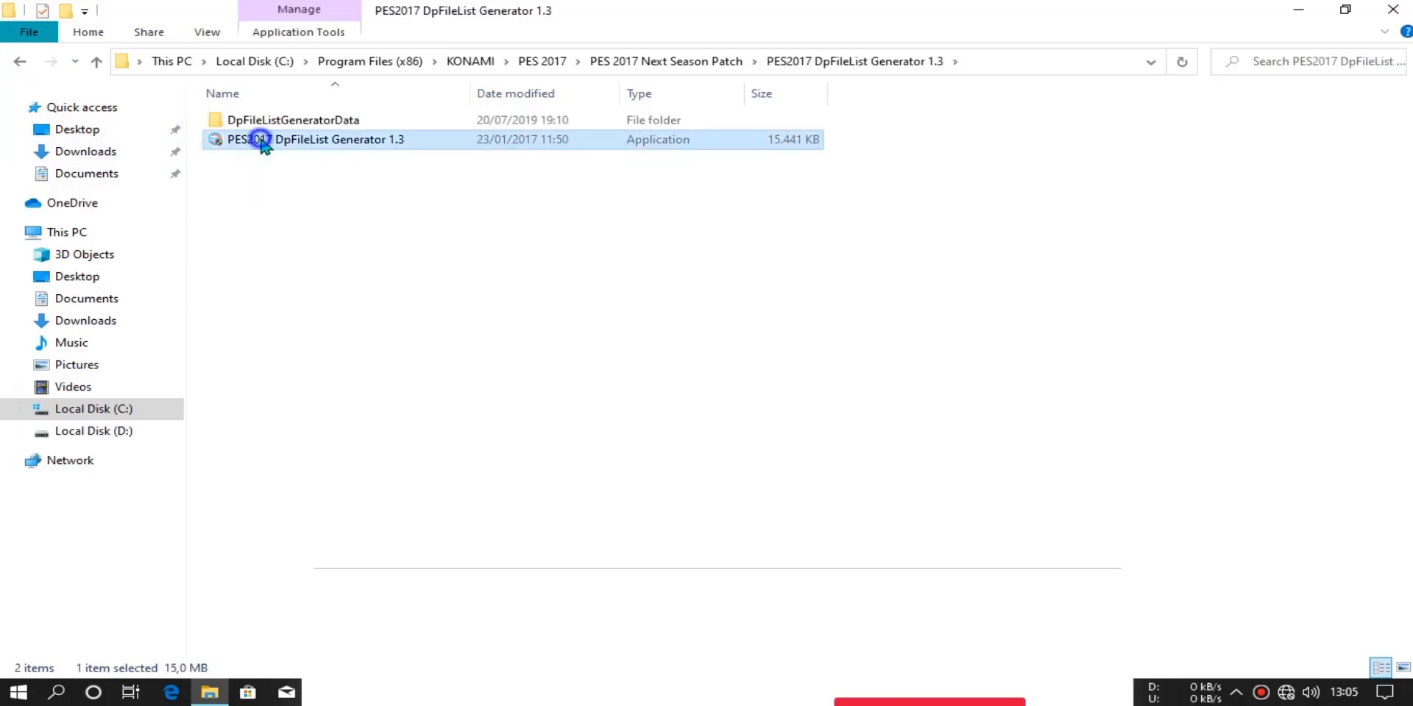
pyautogui.click(322, 177)
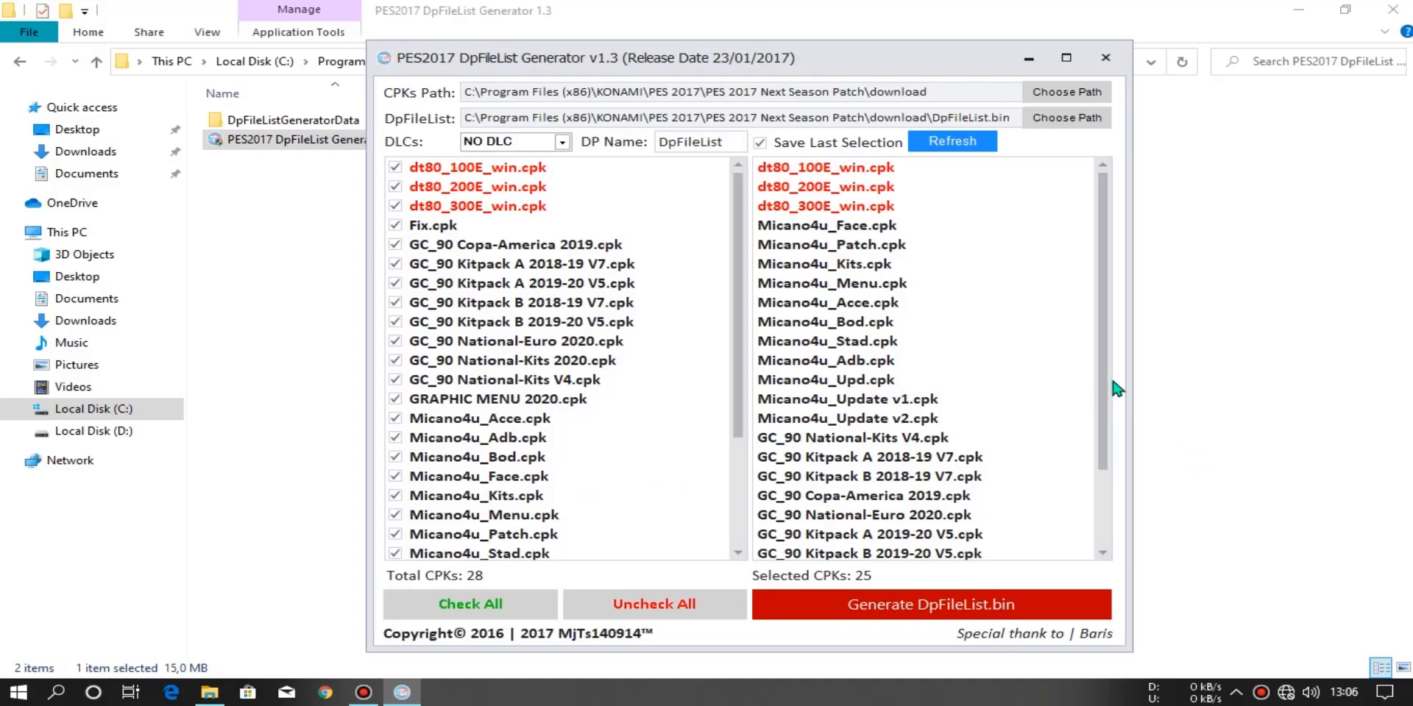
# Include RP Facepack V2.cpk in the selected CPKs of the DpFileList Generator.
pyautogui.moveTo(1103, 383); pyautogui.dragTo(1103, 458)
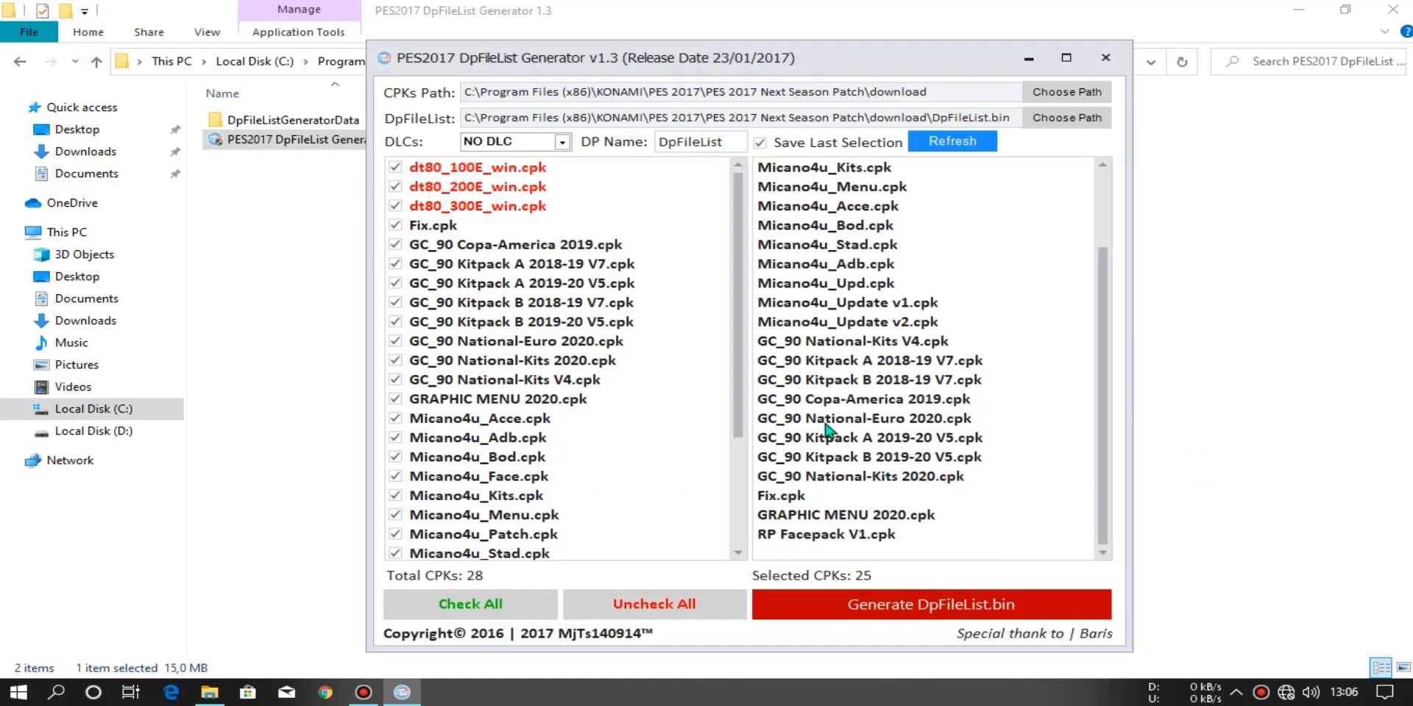
pyautogui.moveTo(729, 397); pyautogui.dragTo(713, 515)
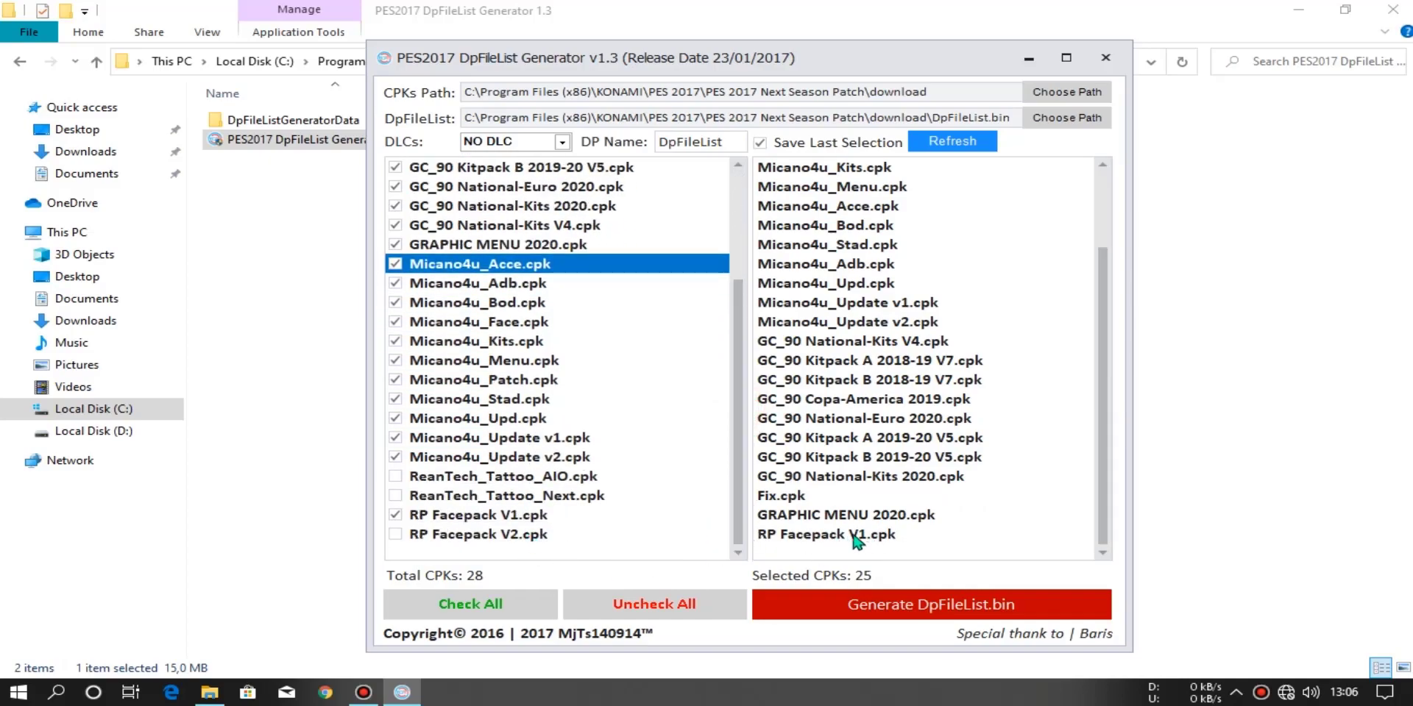
pyautogui.click(527, 536)
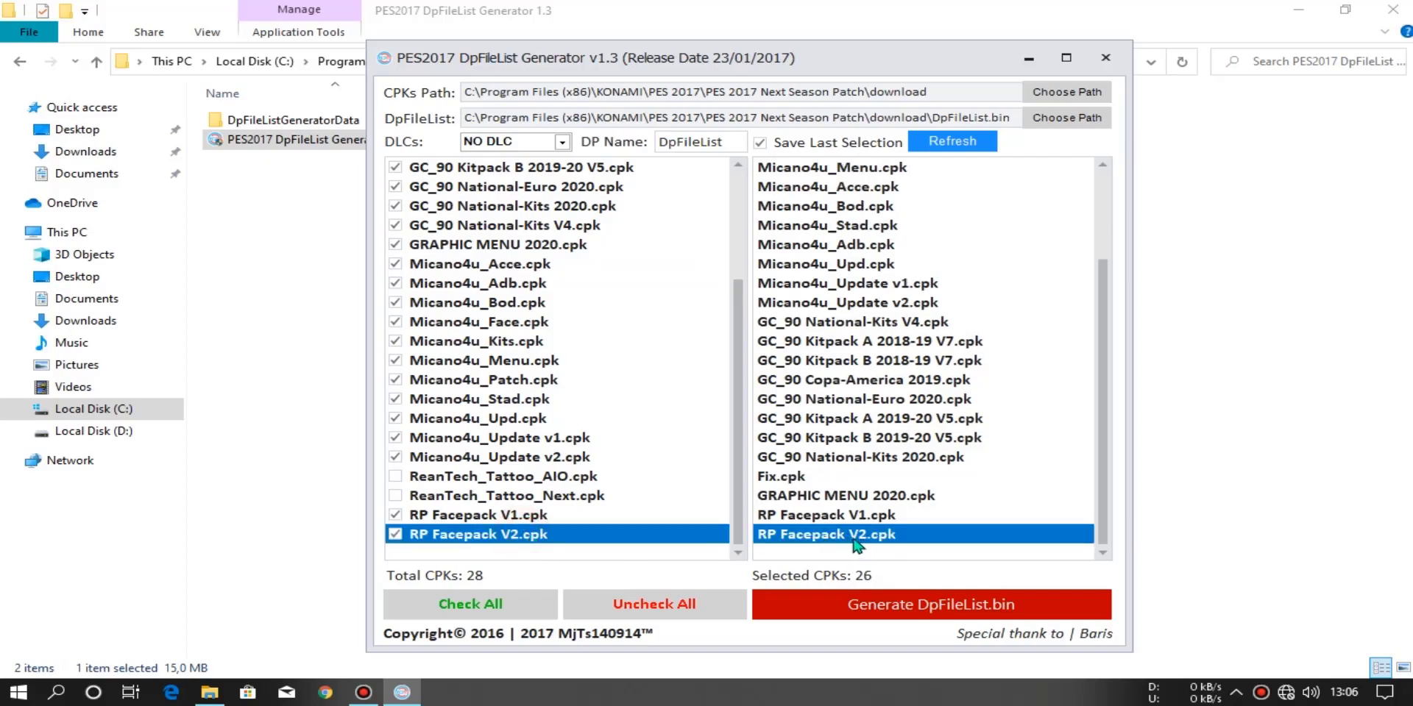
# Generate DpFileList.bin with DLCs set to NO DLC, and close the DpFileList Generator.
pyautogui.click(562, 143)
pyautogui.click(515, 153)
pyautogui.scroll(2, 1101, 409)
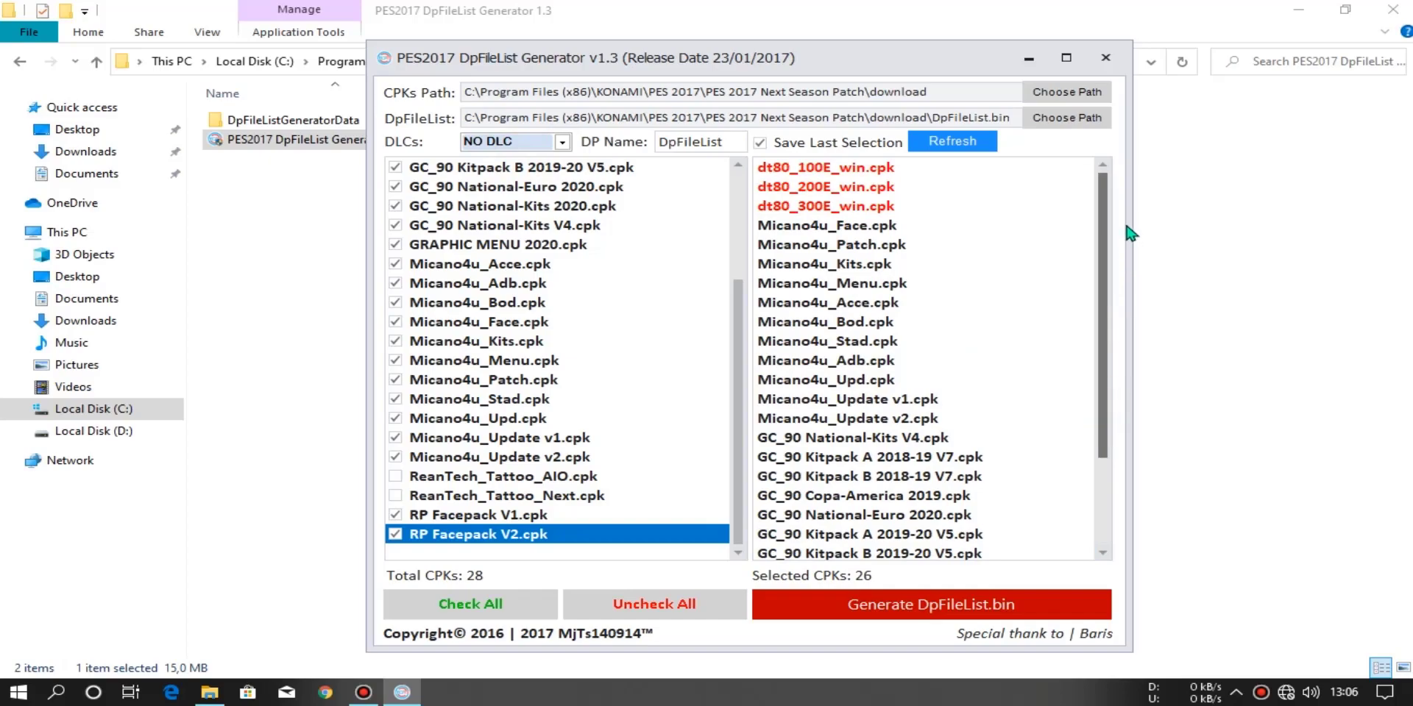
pyautogui.moveTo(1101, 258); pyautogui.dragTo(1104, 346)
pyautogui.click(948, 619)
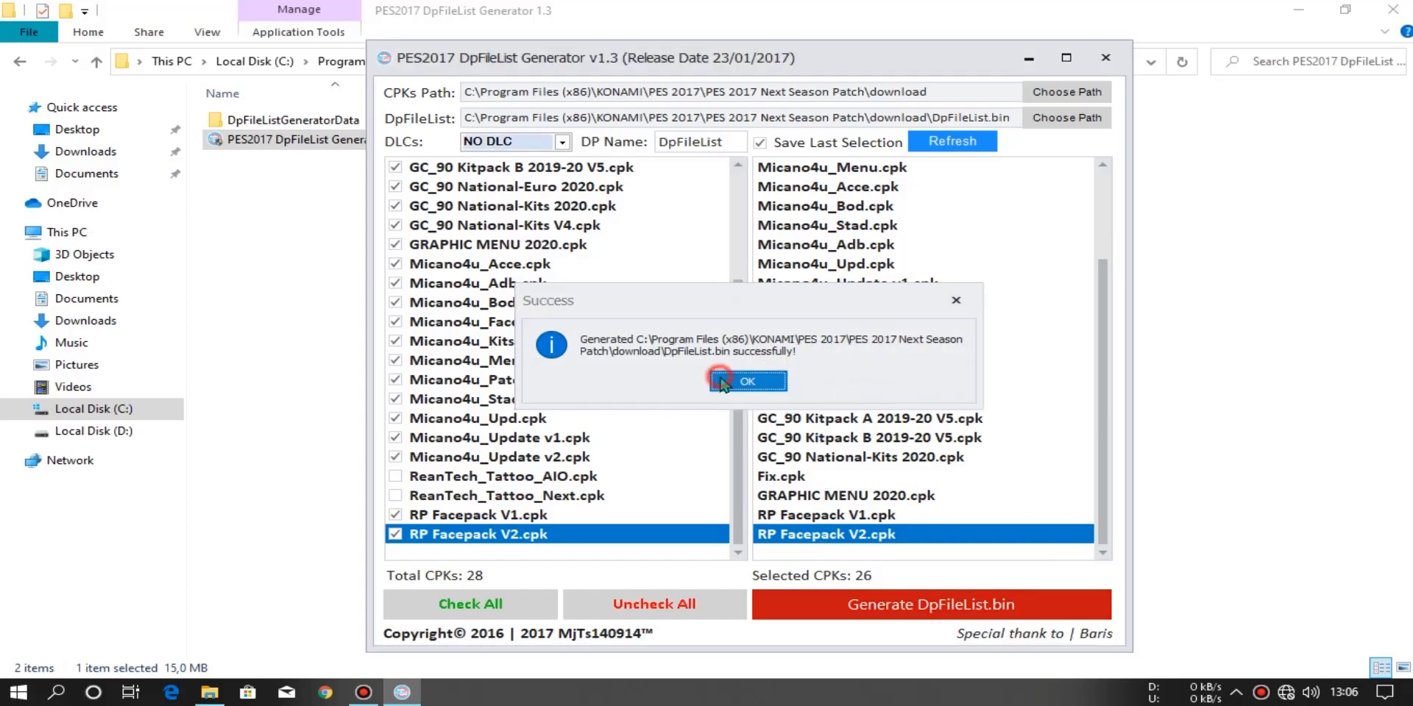
pyautogui.click(727, 381)
pyautogui.click(1111, 58)
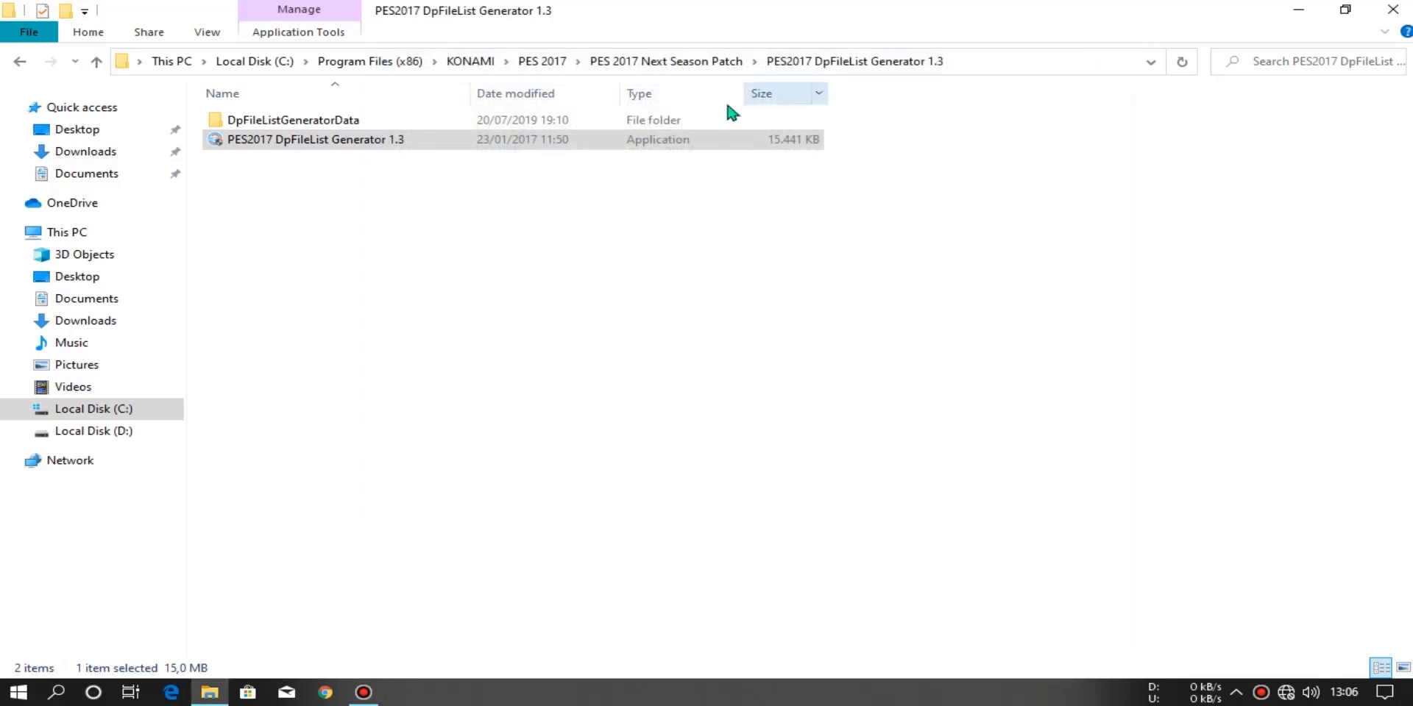
# Return to the PES 2017 Next Season Patch folder, launch the PES2017 application and continue past the title screen.
pyautogui.click(19, 61)
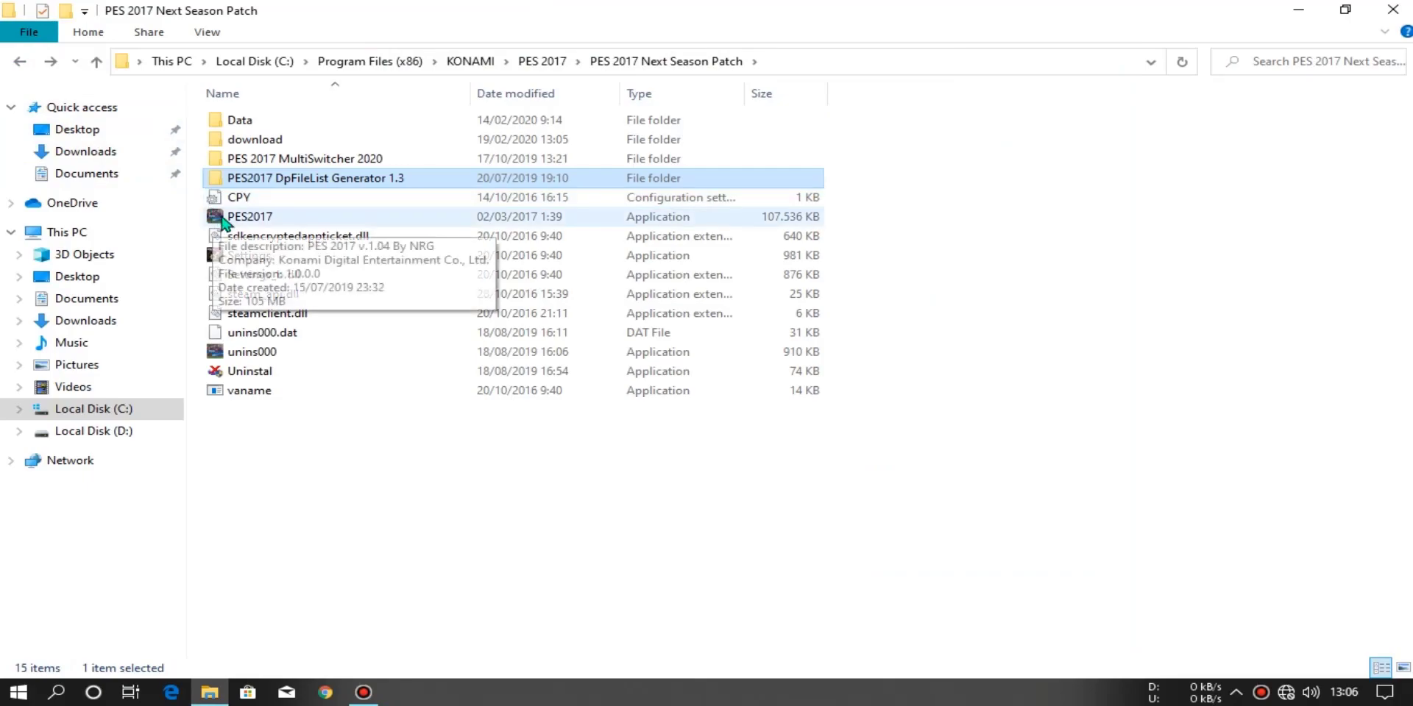
pyautogui.click(221, 216)
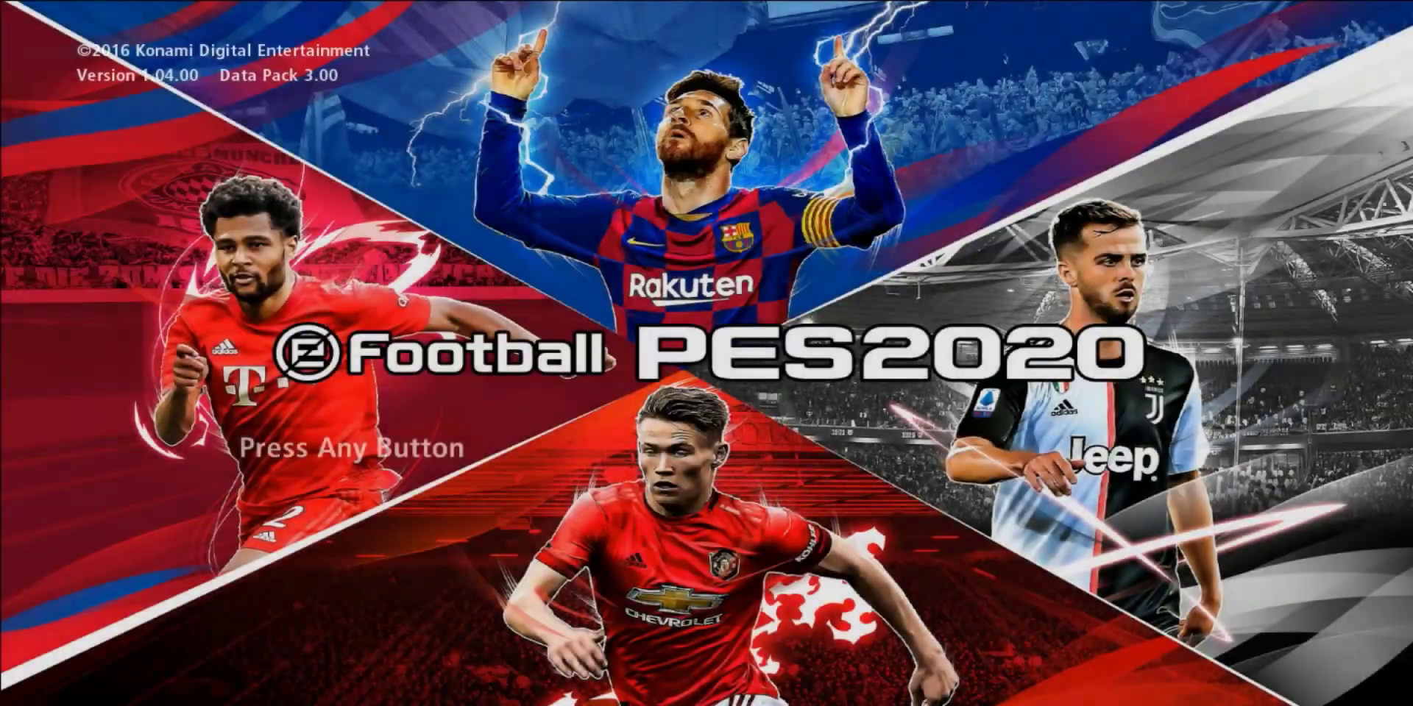
pyautogui.press('Return')
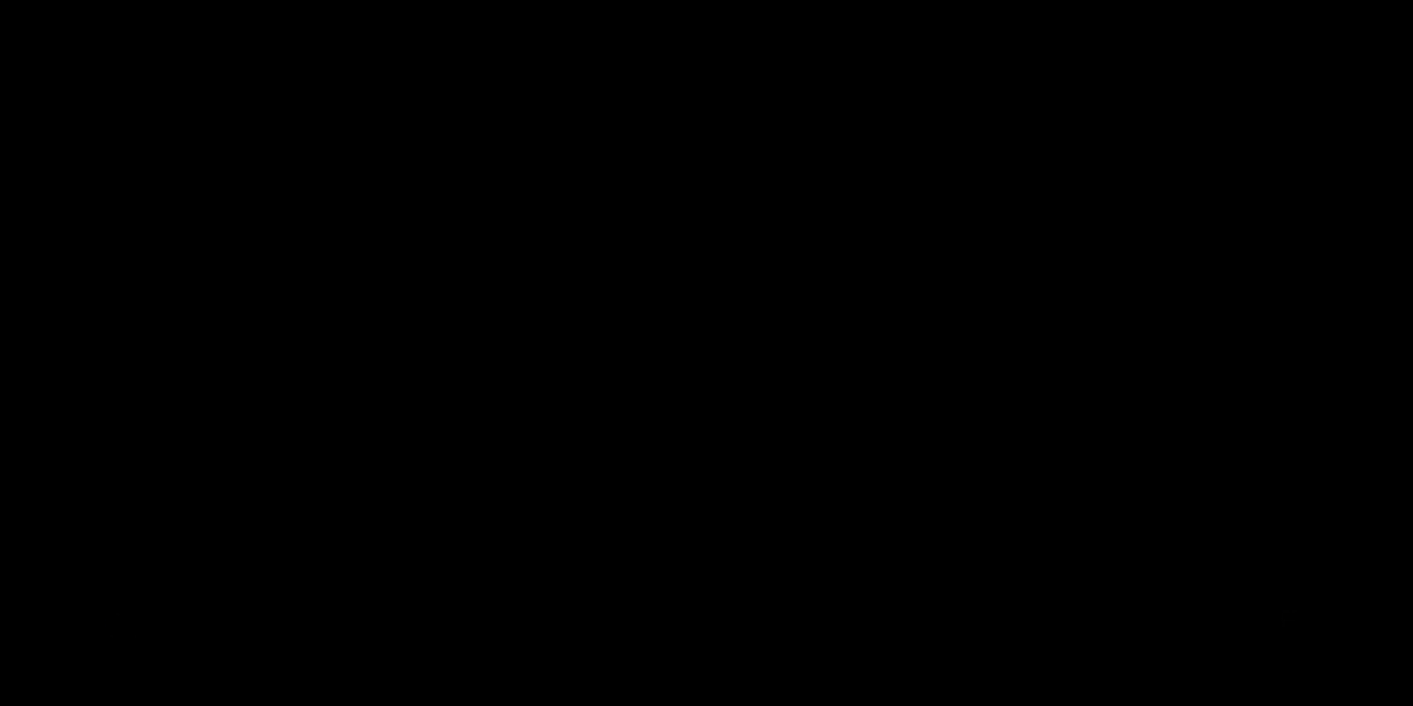
pyautogui.press('Return')
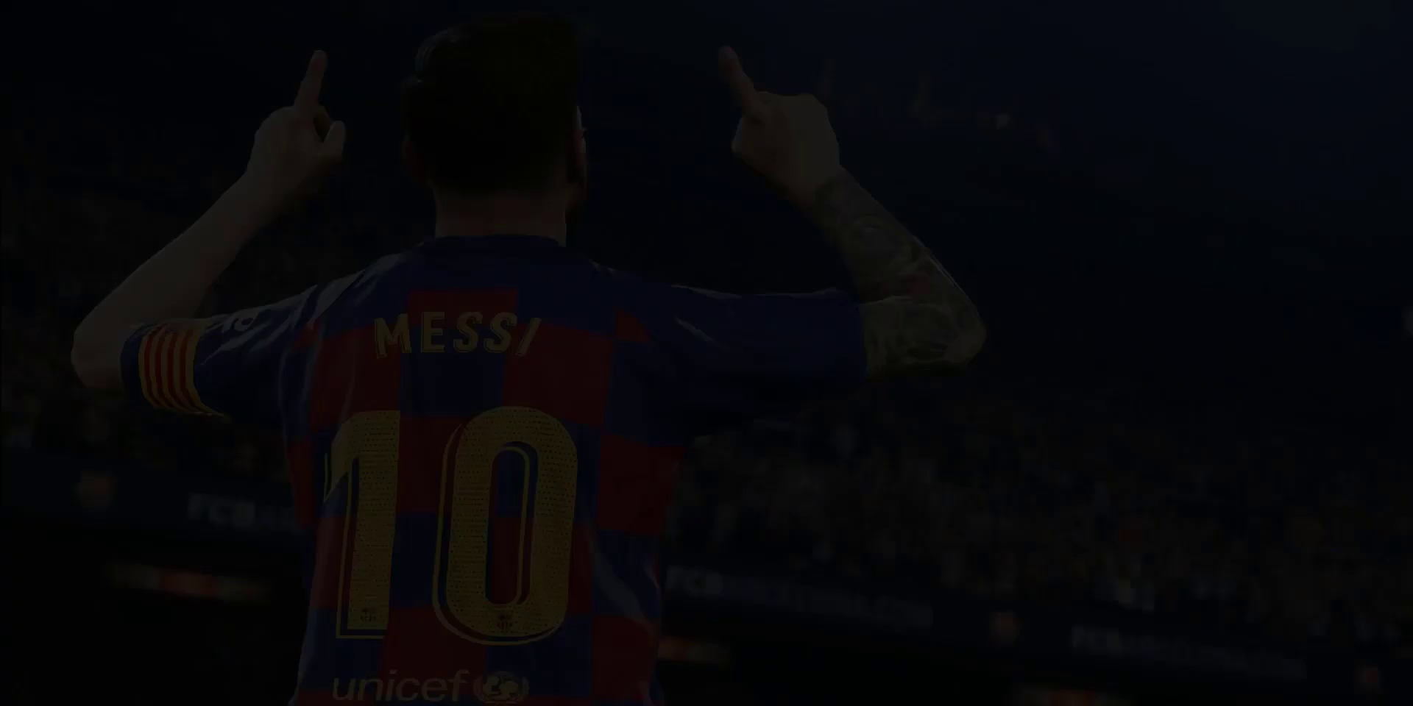
# Open the game's Edit Menu from the Extras section.
pyautogui.press('Right')
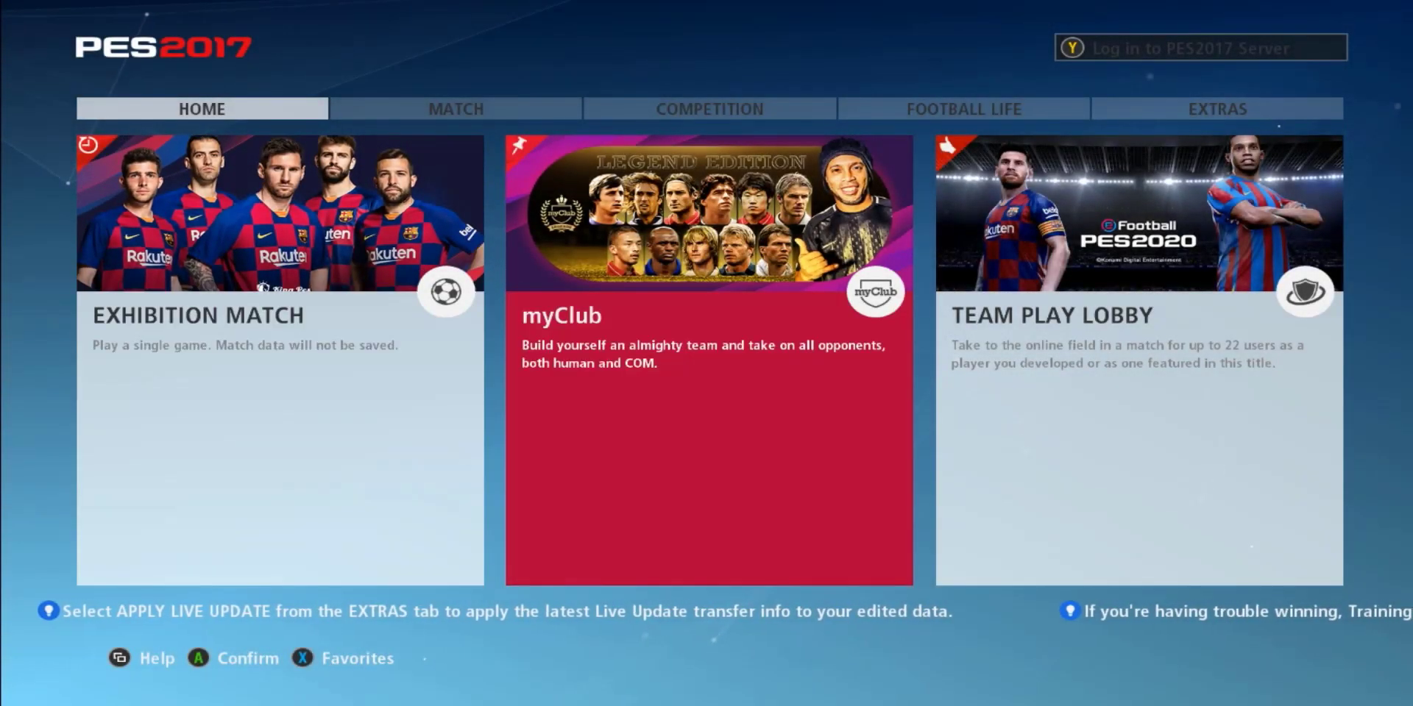
pyautogui.press('Right')
pyautogui.press('e')
pyautogui.press('Right')
pyautogui.press('e')
pyautogui.press('Right')
pyautogui.press('e')
pyautogui.press('Right')
pyautogui.press('Right')
pyautogui.press('e')
pyautogui.press('Right')
pyautogui.press('Up')
pyautogui.press('Return')
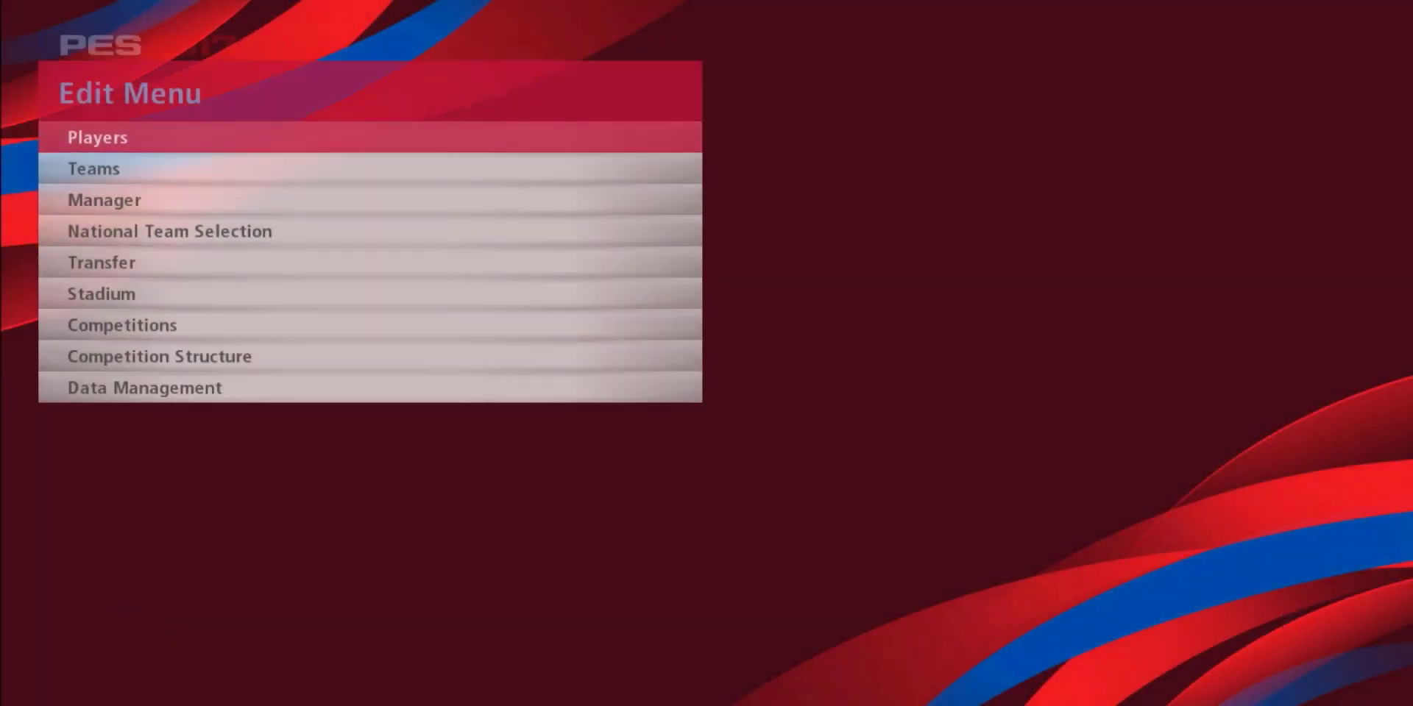
# Open player editing and highlight Chelsea FC in the Premier League team list.
pyautogui.press('Return')
pyautogui.press('Up')
pyautogui.press('Return')
pyautogui.press('Return')
pyautogui.press('Down')
pyautogui.press('Down')
pyautogui.press('Down')
pyautogui.press('Down')
pyautogui.press('Down')
pyautogui.press('Down')
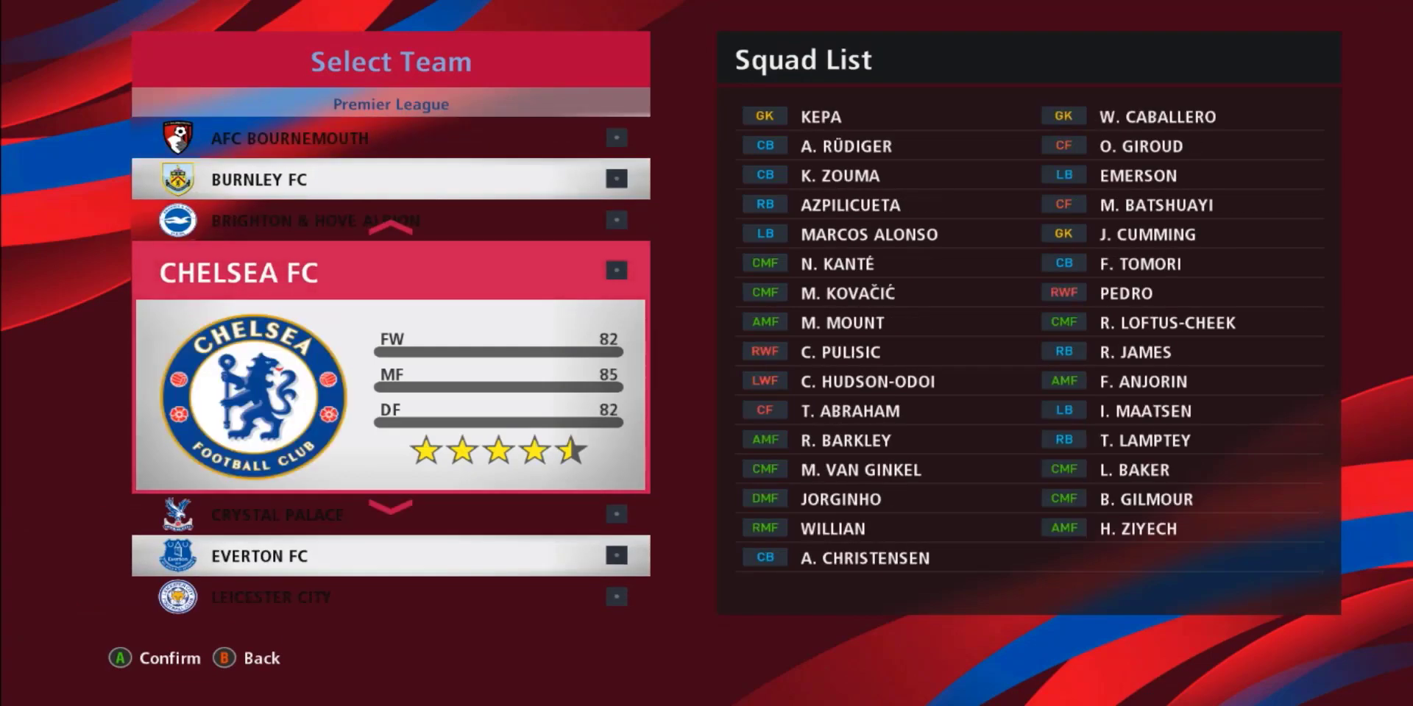
# Open Chelsea FC's squad and browse the players to examine M. Mount's face model.
pyautogui.press('Return')
pyautogui.press('Down')
pyautogui.press('Down')
pyautogui.press('Down')
pyautogui.press('Down')
pyautogui.press('Down')
pyautogui.press('Down')
pyautogui.press('Down')
pyautogui.press('Down')
pyautogui.press('Down')
pyautogui.press('Down')
pyautogui.press('Down')
pyautogui.press('Down')
pyautogui.press('Down')
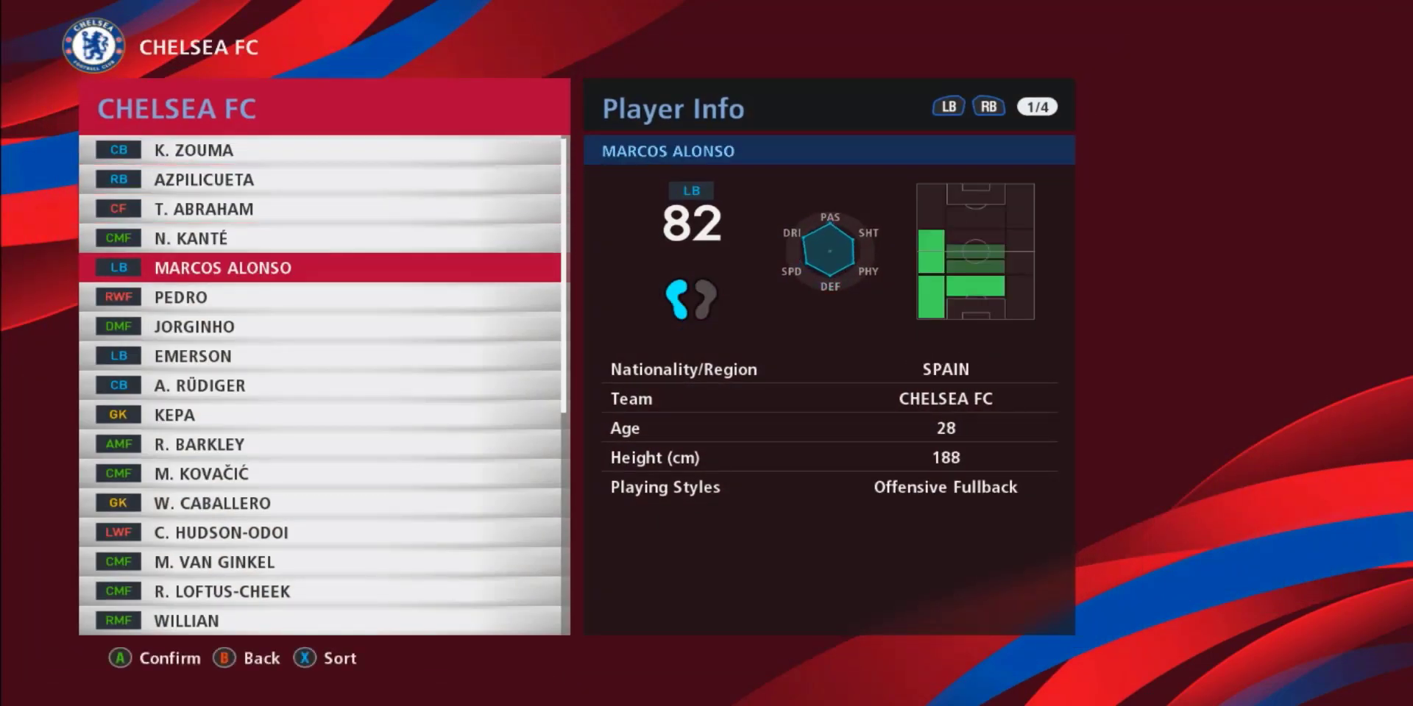
pyautogui.press('Down')
pyautogui.press('Down')
pyautogui.press('Down')
pyautogui.press('Down')
pyautogui.press('Down')
pyautogui.press('Down')
pyautogui.press('Down')
pyautogui.press('Down')
pyautogui.press('Down')
pyautogui.press('Down')
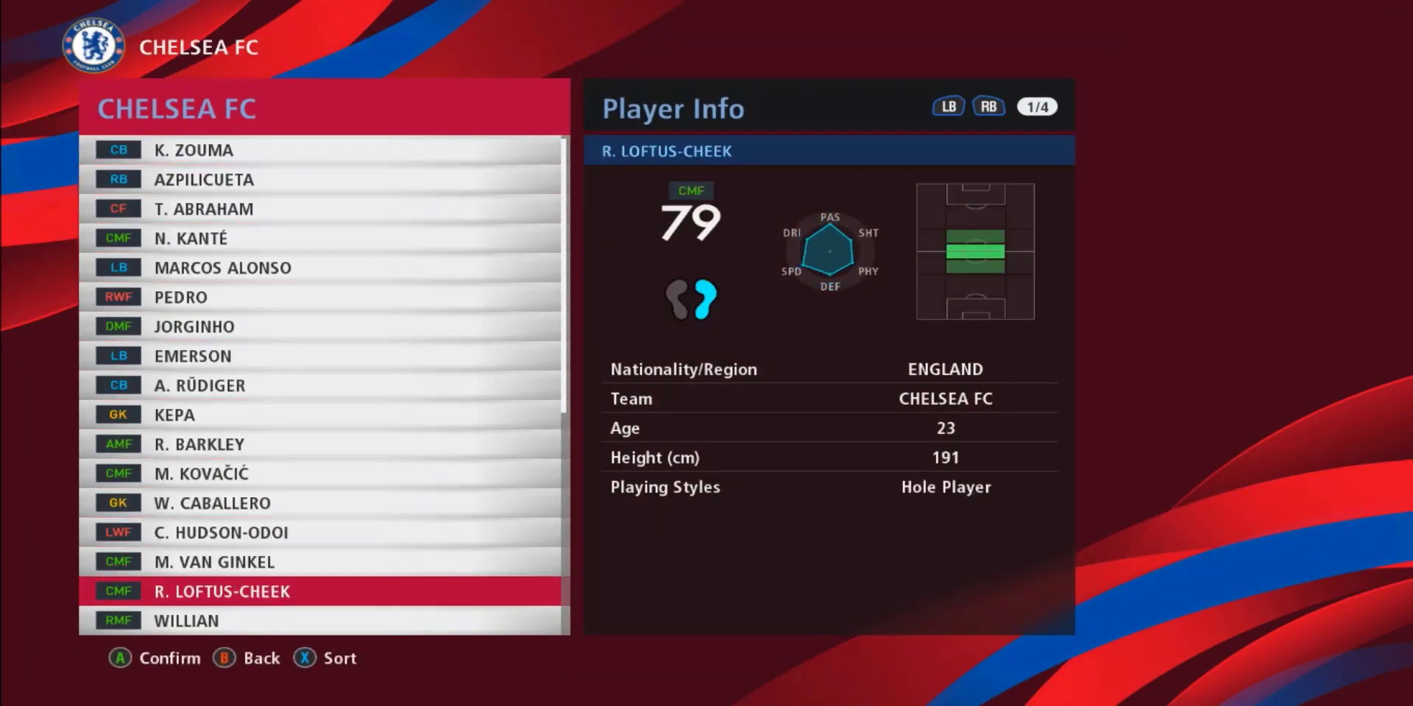
pyautogui.press('Down')
pyautogui.press('Down')
pyautogui.press('Up')
pyautogui.press('Up')
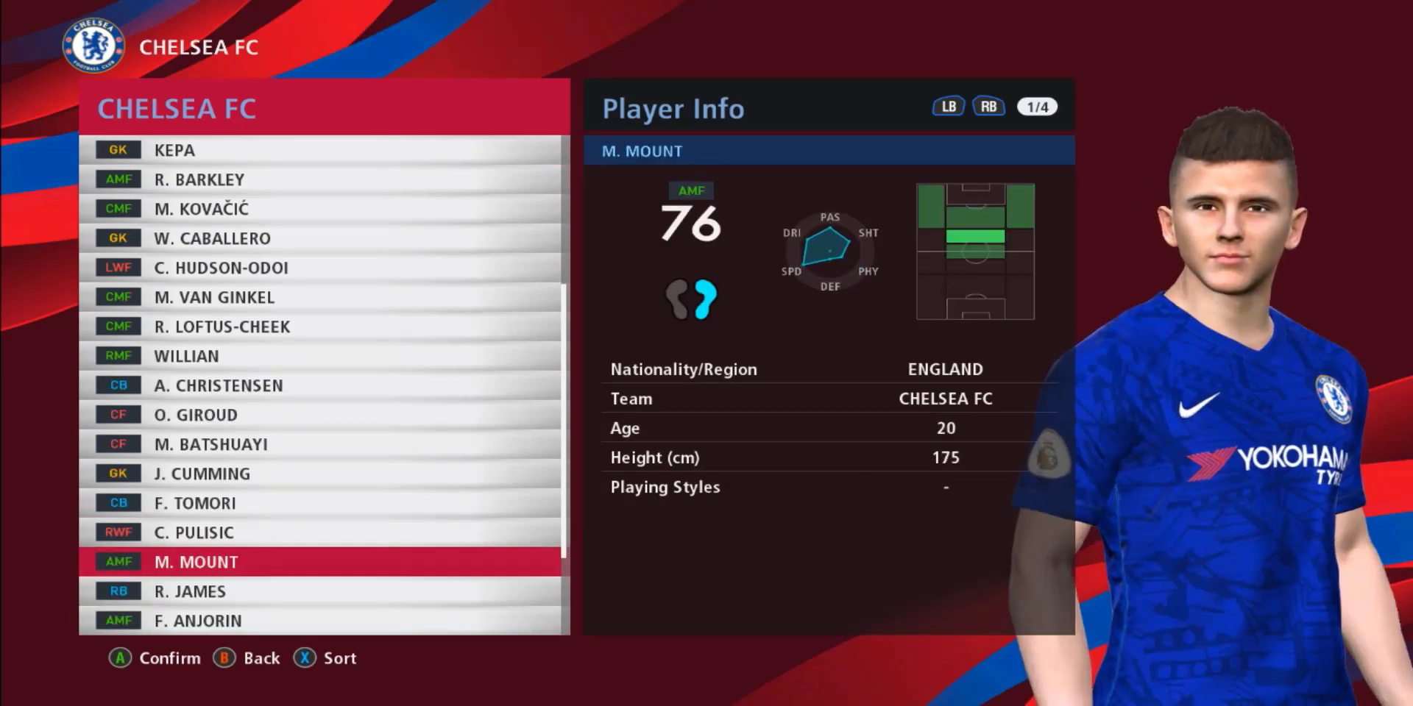
# Open M. Mount for editing and display his Basic Settings with the full player model.
pyautogui.press('Return')
pyautogui.press('Down')
pyautogui.press('Return')
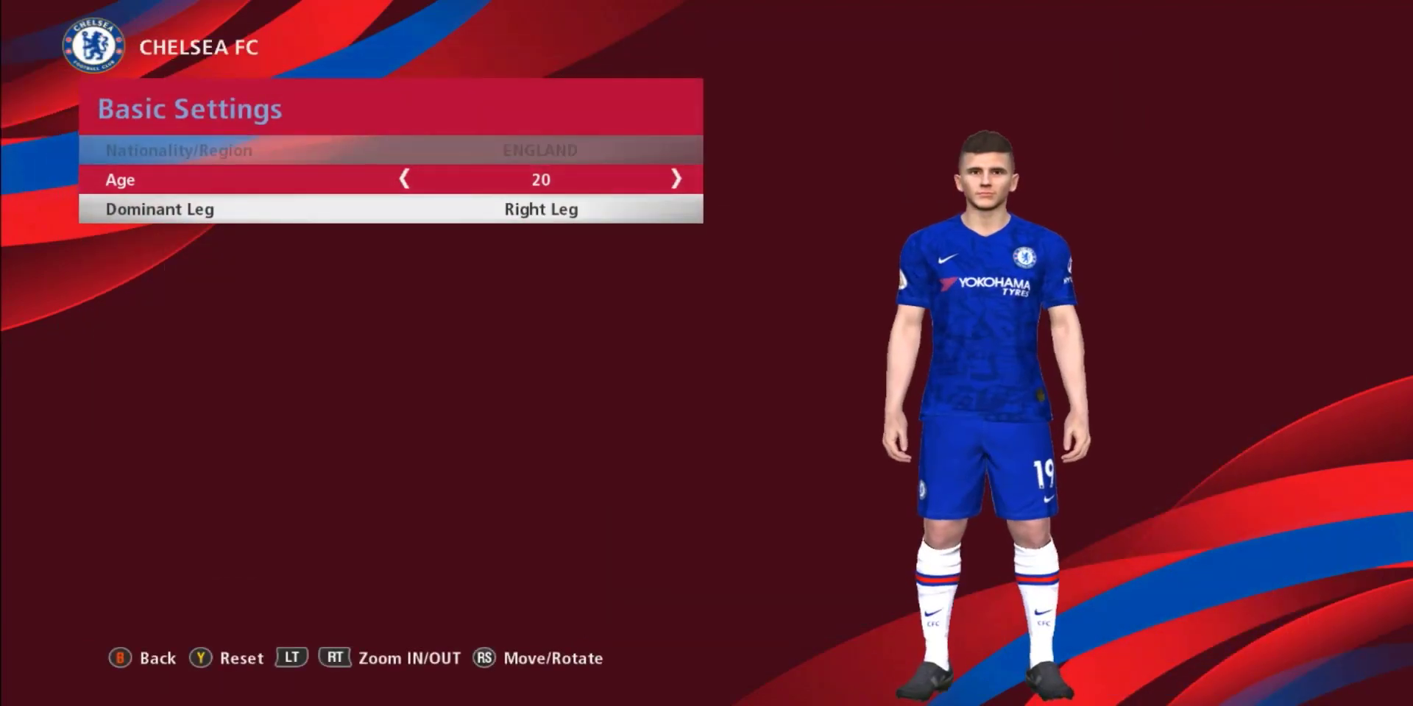